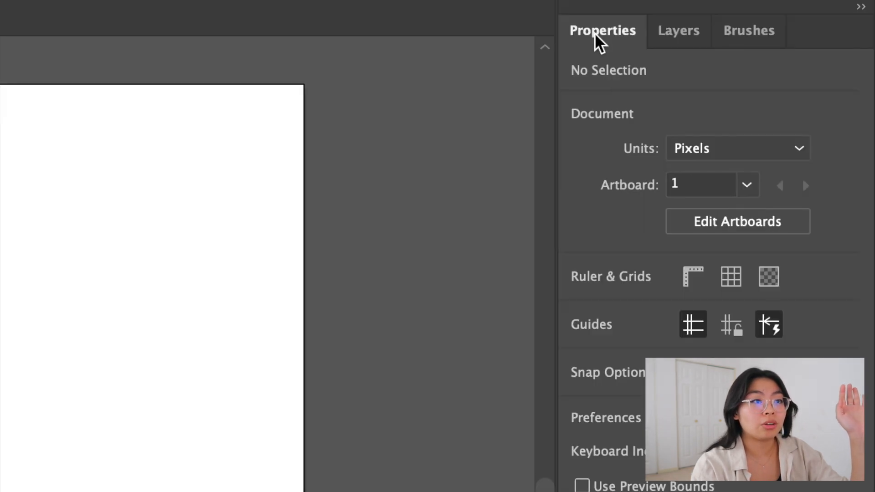
Add artboards for a total of six and rearrange them in a single horizontal row with 0 px spacing
{"action": "left_click", "coordinate": [729, 228]}
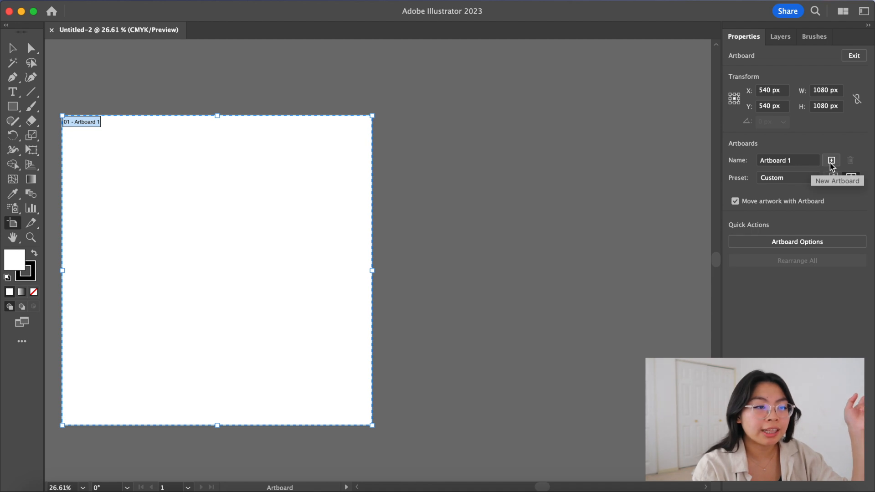
{"action": "left_click", "coordinate": [832, 162]}
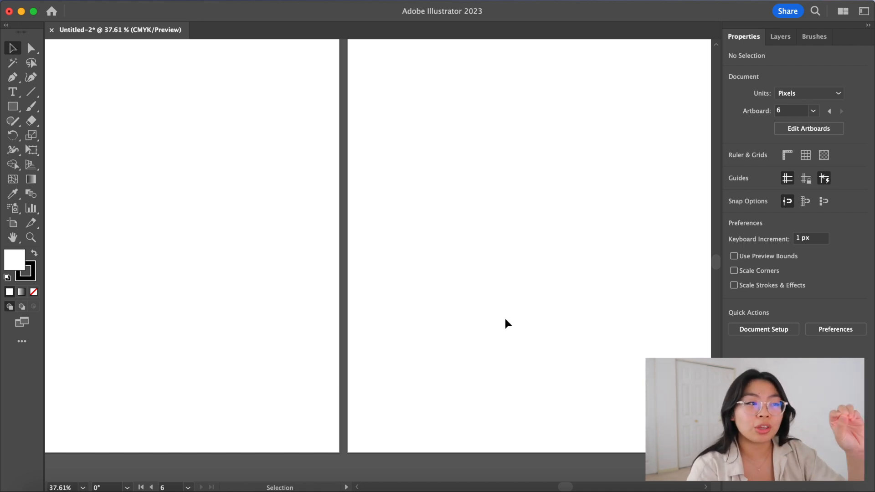
{"action": "key", "text": "shift+o"}
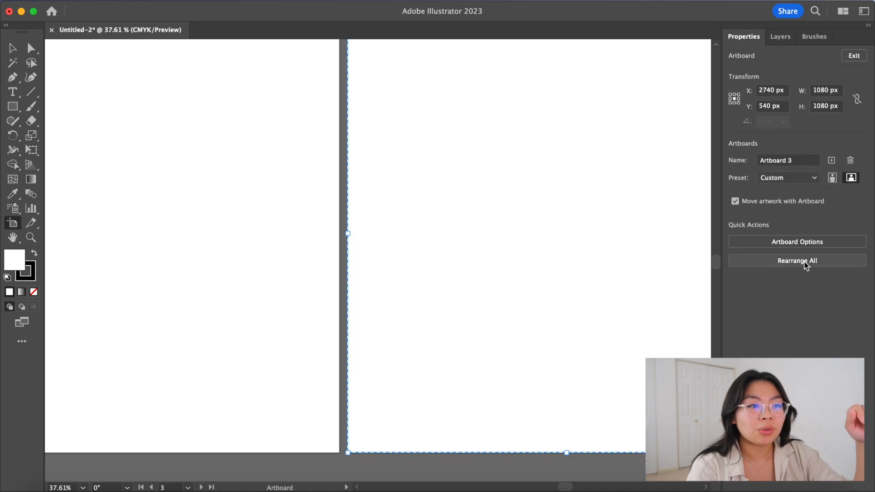
{"action": "left_click", "coordinate": [806, 261]}
{"action": "left_click", "coordinate": [430, 259]}
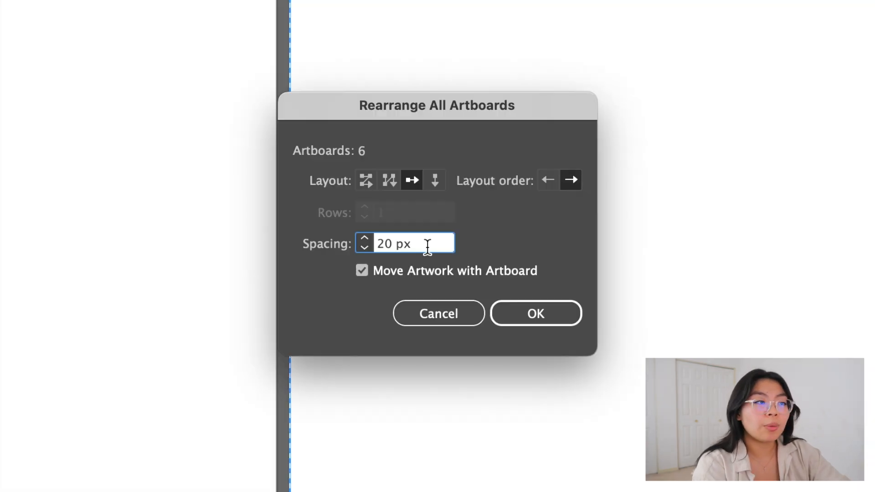
{"action": "left_click", "coordinate": [392, 249]}
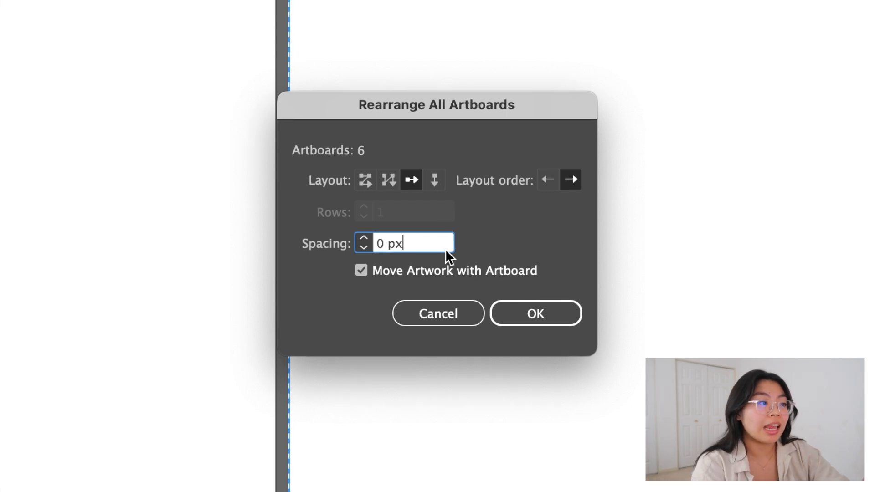
{"action": "left_click", "coordinate": [410, 178]}
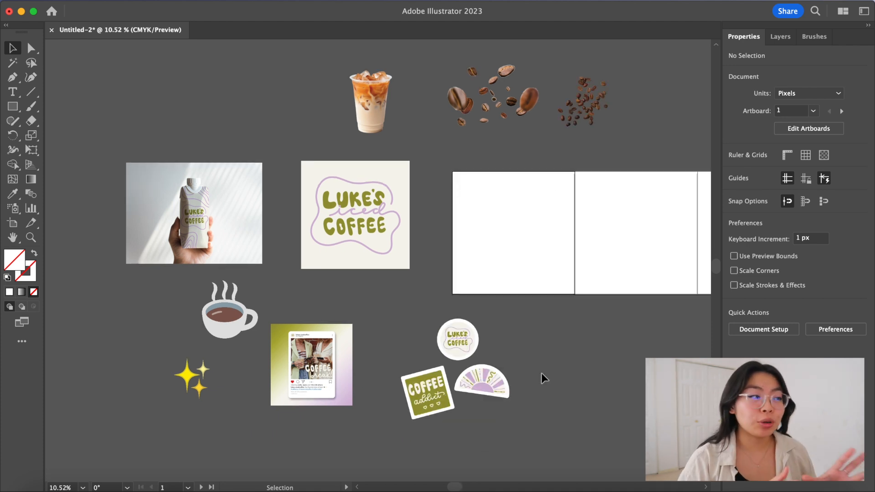
{"action": "scroll", "coordinate": [177, 195], "scroll_direction": "up", "scroll_amount": 5}
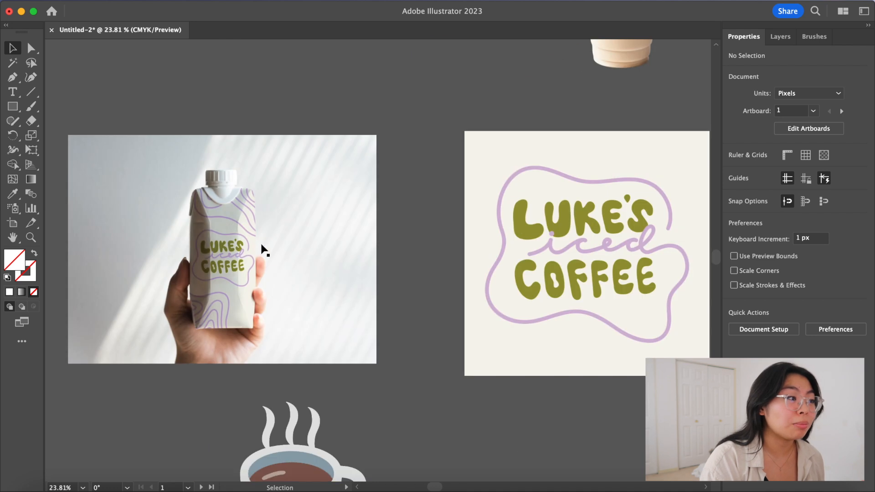
{"action": "scroll", "coordinate": [276, 271], "scroll_direction": "down", "scroll_amount": 5}
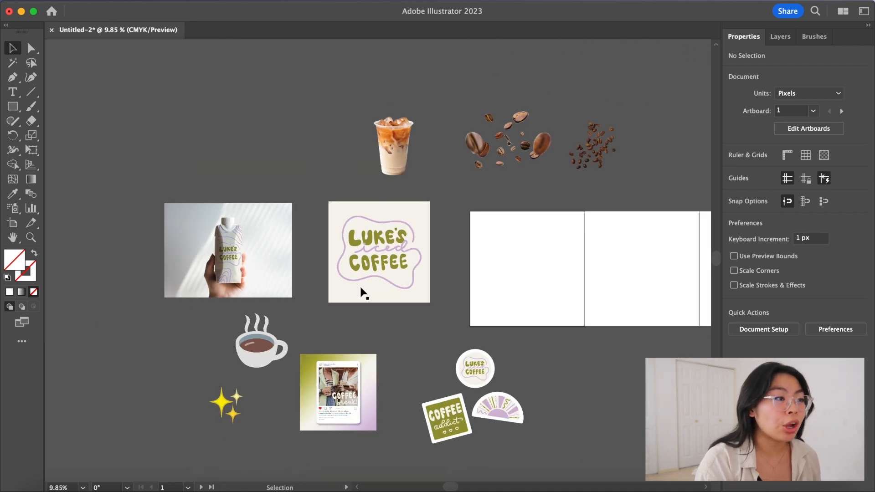
{"action": "scroll", "coordinate": [358, 440], "scroll_direction": "up", "scroll_amount": 3}
{"action": "scroll", "coordinate": [446, 420], "scroll_direction": "left", "scroll_amount": 4}
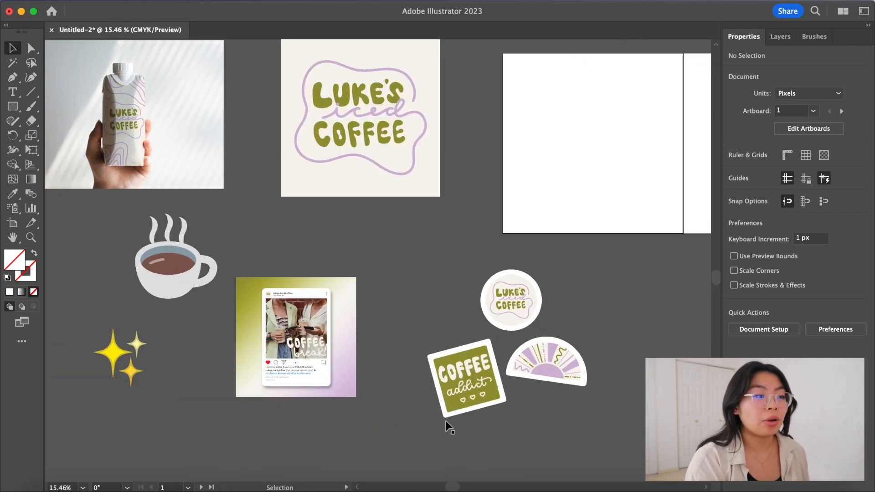
{"action": "scroll", "coordinate": [446, 420], "scroll_direction": "down", "scroll_amount": 2}
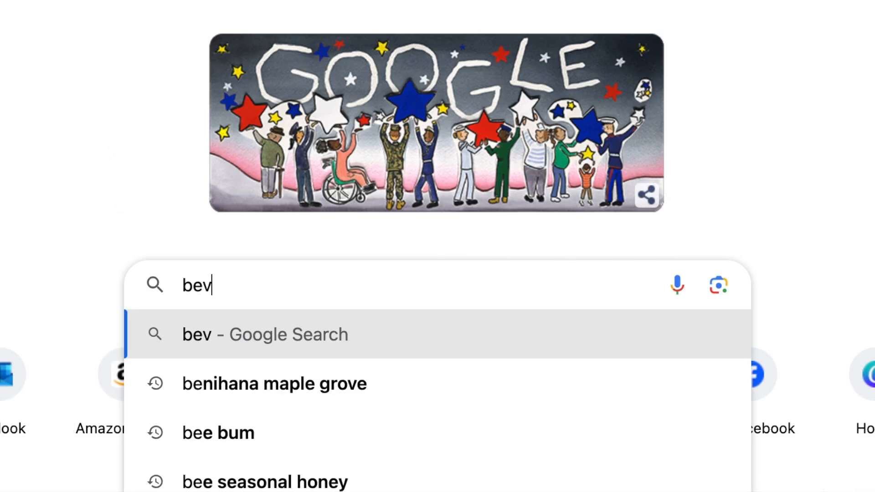
Switch to the browser, search Google for "beverage carton mockup" and choose a hand-held carton PSD mockup on Freepik
{"action": "type", "text": "erage carton m"}
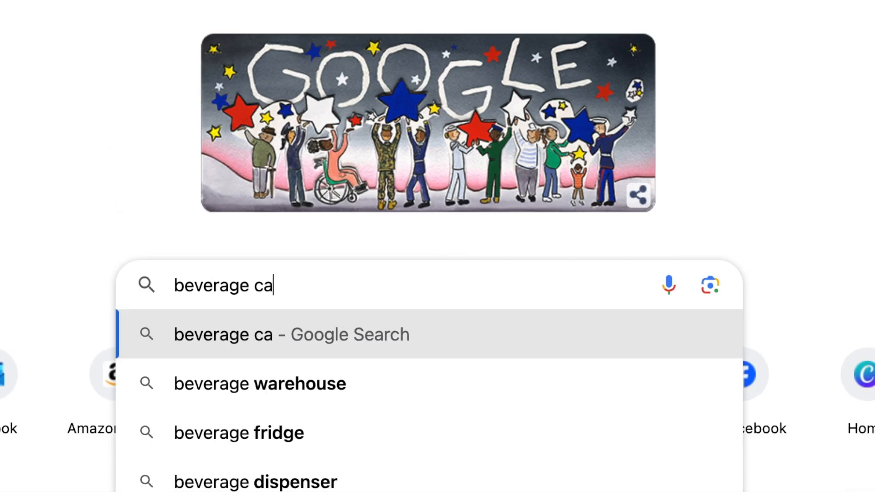
{"action": "type", "text": "ockup"}
{"action": "key", "text": "Return"}
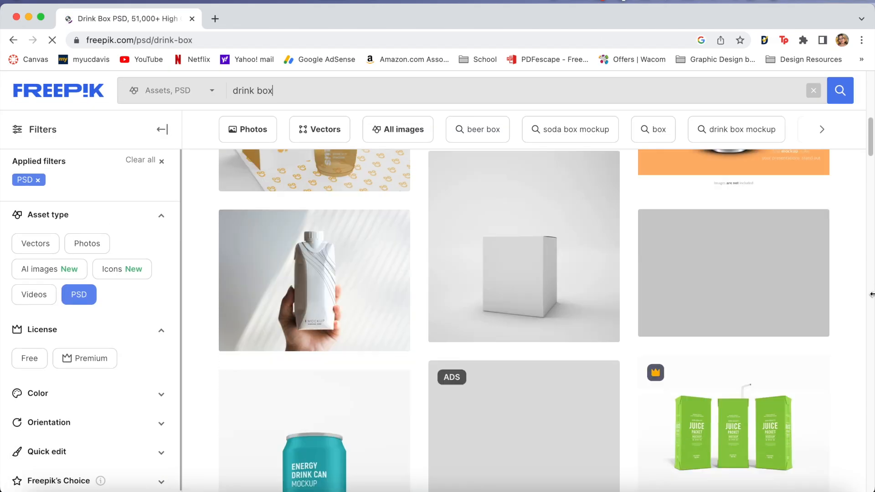
{"action": "left_click", "coordinate": [450, 294]}
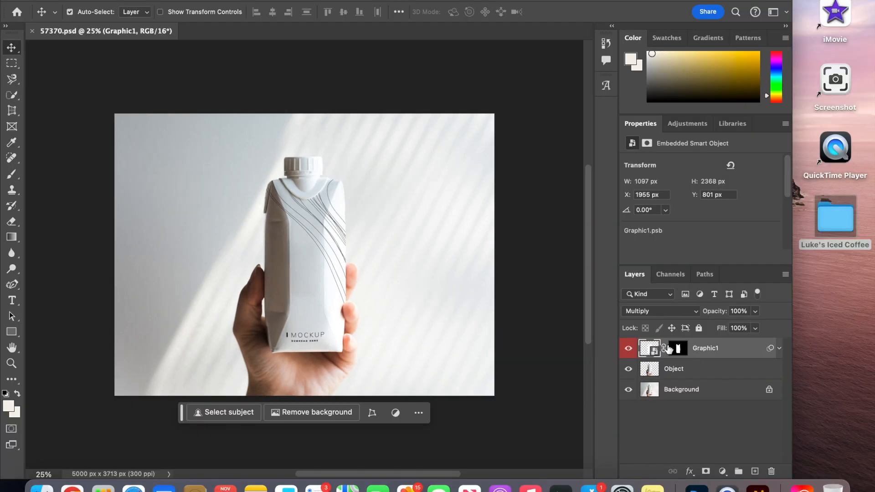
In Photoshop, open the mockup's Graphic1 smart object and cover the sample artwork below and above the logo with cream rectangles
{"action": "double_click", "coordinate": [668, 348]}
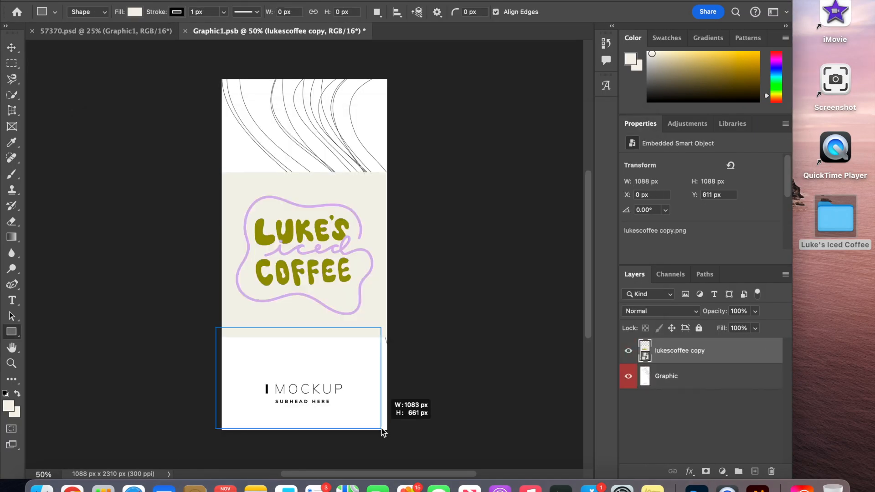
{"action": "left_click_drag", "start_coordinate": [382, 433], "coordinate": [392, 431]}
{"action": "left_click_drag", "start_coordinate": [216, 184], "coordinate": [397, 72]}
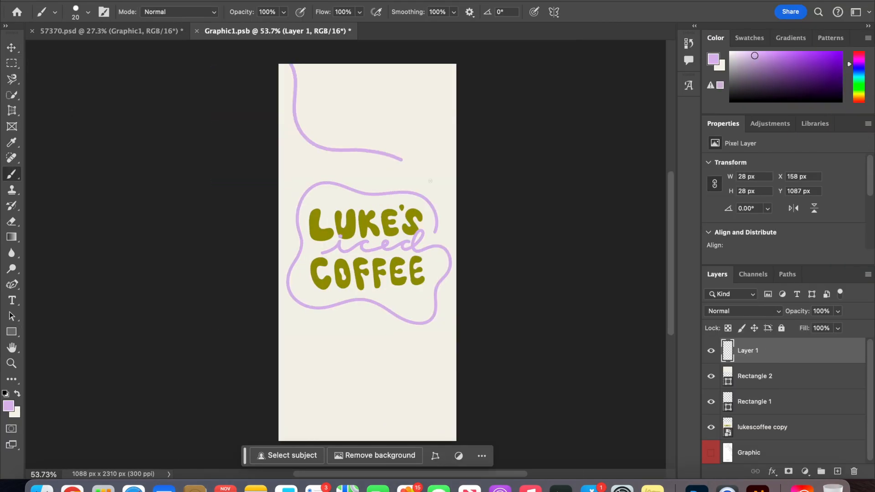
Brush wavy lilac contour lines 20 px thick above and below the logo, and close the carton artwork document
{"action": "mouse_move", "coordinate": [364, 64]}
{"action": "left_mouse_down"}
{"action": "mouse_move", "coordinate": [437, 153]}
{"action": "mouse_move", "coordinate": [472, 138]}
{"action": "left_mouse_up"}
{"action": "mouse_move", "coordinate": [310, 70]}
{"action": "left_mouse_down"}
{"action": "mouse_move", "coordinate": [328, 128]}
{"action": "mouse_move", "coordinate": [351, 64]}
{"action": "left_mouse_up"}
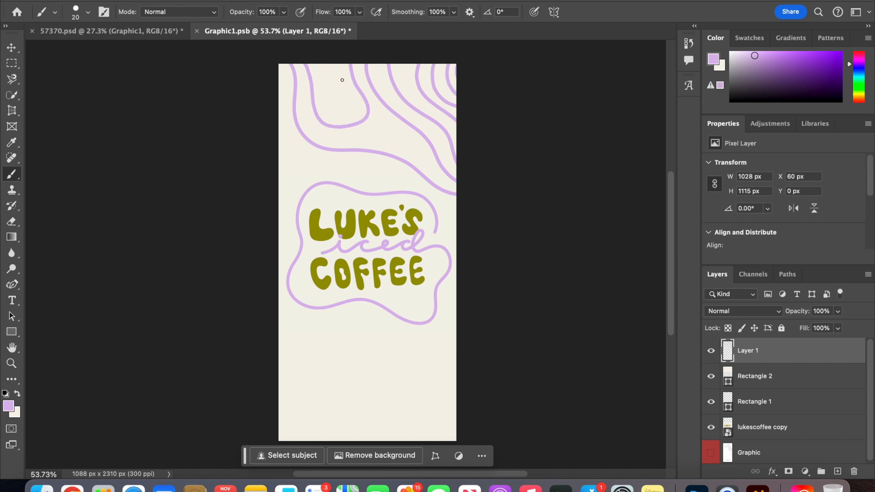
{"action": "scroll", "coordinate": [385, 109], "scroll_direction": "down", "scroll_amount": 1}
{"action": "mouse_move", "coordinate": [358, 423]}
{"action": "left_mouse_down"}
{"action": "mouse_move", "coordinate": [334, 336]}
{"action": "mouse_move", "coordinate": [266, 386]}
{"action": "mouse_move", "coordinate": [295, 354]}
{"action": "mouse_move", "coordinate": [275, 421]}
{"action": "mouse_move", "coordinate": [332, 380]}
{"action": "left_mouse_up"}
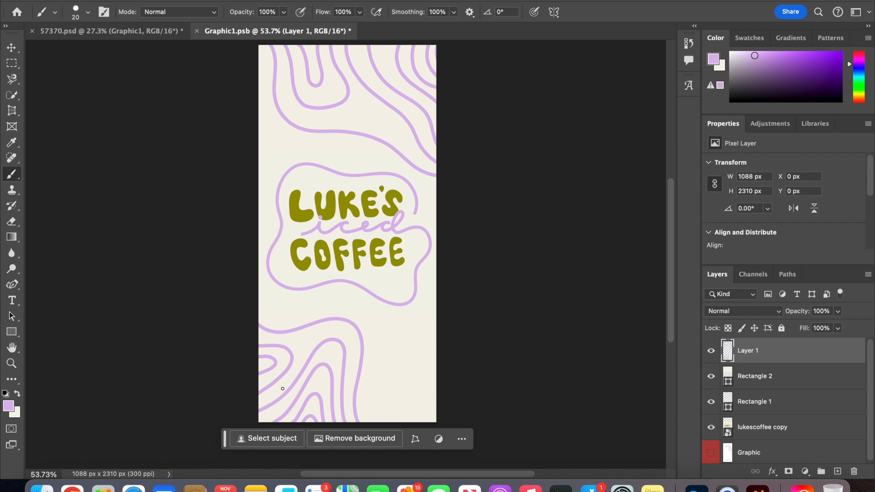
{"action": "left_click", "coordinate": [197, 31]}
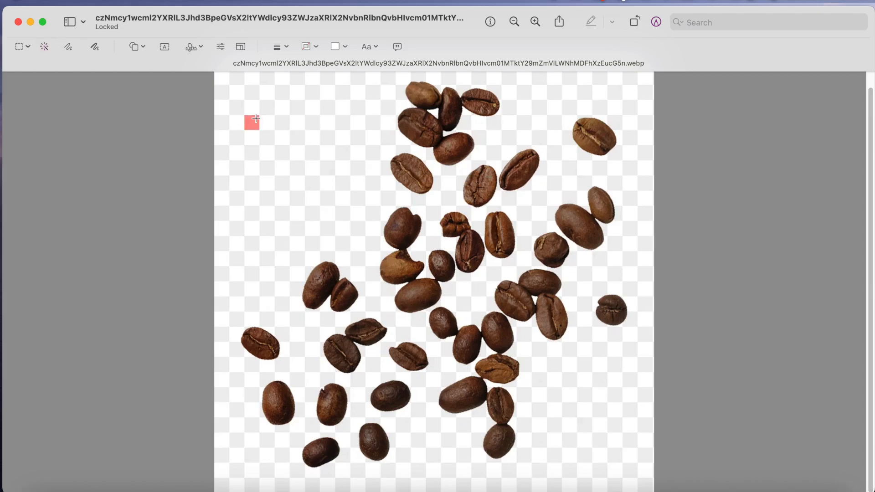
Switch to Preview and remove the checkered background around the coffee beans with Instant Alpha
{"action": "left_click_drag", "start_coordinate": [250, 121], "coordinate": [262, 146]}
{"action": "scroll", "coordinate": [263, 146], "scroll_direction": "up", "scroll_amount": 5}
{"action": "left_click_drag", "start_coordinate": [602, 307], "coordinate": [606, 348]}
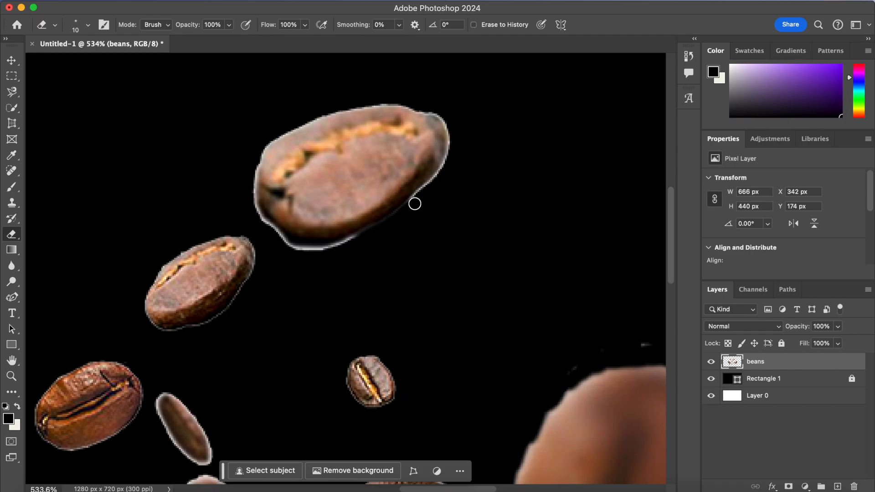
In Photoshop, erase the white fringes around the coffee beans on the beans layer with a 10 px eraser
{"action": "mouse_move", "coordinate": [450, 166]}
{"action": "left_mouse_down"}
{"action": "mouse_move", "coordinate": [286, 248]}
{"action": "mouse_move", "coordinate": [262, 223]}
{"action": "left_mouse_up"}
{"action": "mouse_move", "coordinate": [410, 286]}
{"action": "left_mouse_down"}
{"action": "mouse_move", "coordinate": [404, 203]}
{"action": "mouse_move", "coordinate": [337, 168]}
{"action": "left_mouse_up"}
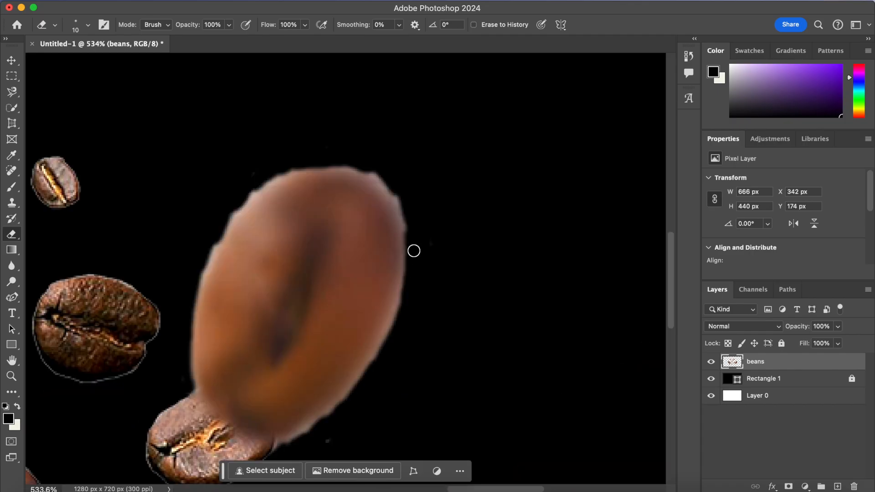
{"action": "mouse_move", "coordinate": [193, 384]}
{"action": "left_mouse_down"}
{"action": "mouse_move", "coordinate": [210, 243]}
{"action": "mouse_move", "coordinate": [261, 174]}
{"action": "mouse_move", "coordinate": [377, 365]}
{"action": "left_mouse_up"}
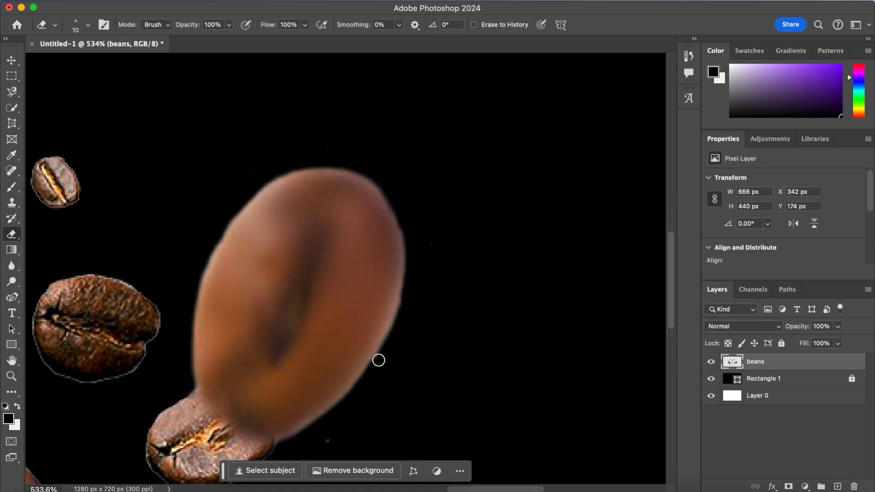
{"action": "left_click_drag", "start_coordinate": [377, 365], "coordinate": [394, 323]}
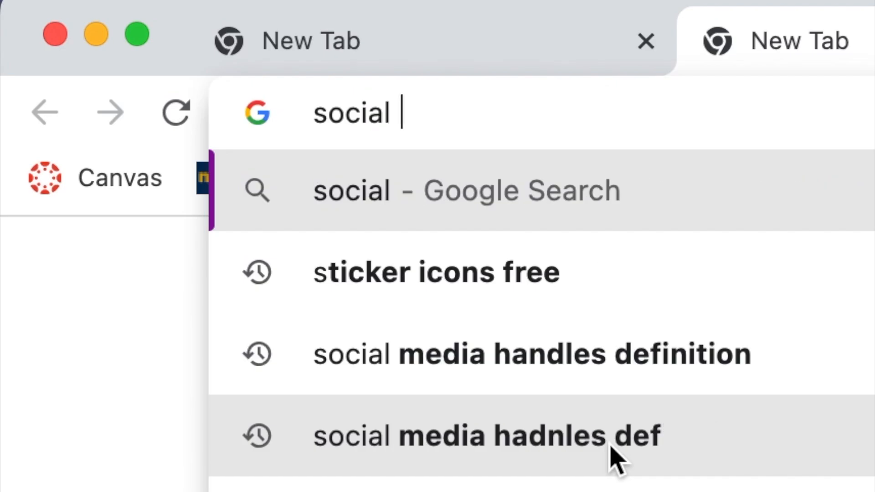
Switch to the browser, search for a social media post mockup and open the purple-orange Instagram post template on Freepik
{"action": "type", "text": "media post mock"}
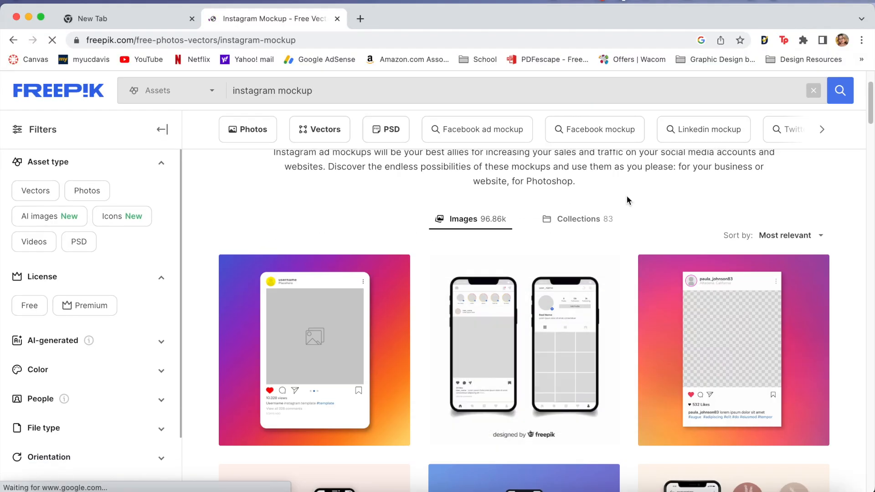
{"action": "scroll", "coordinate": [627, 195], "scroll_direction": "down", "scroll_amount": 5}
{"action": "scroll", "coordinate": [633, 224], "scroll_direction": "down", "scroll_amount": 1}
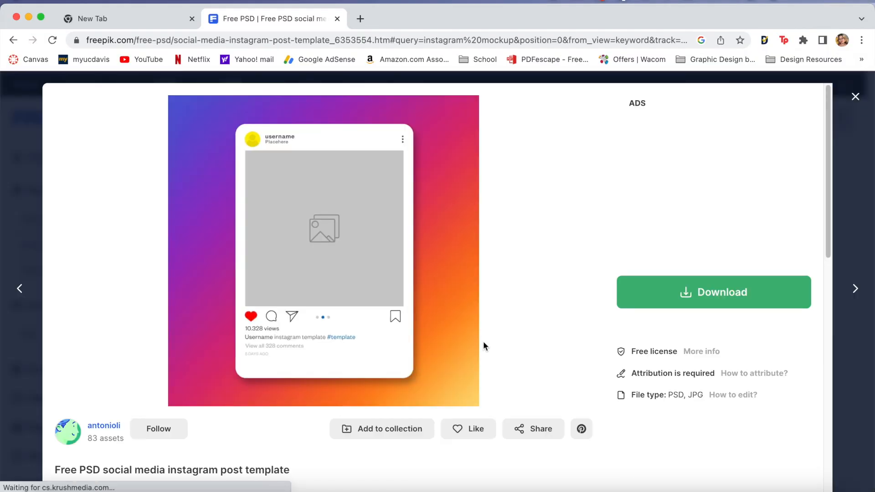
Open pexels.com, search photos for "iced coffee friends" and choose the picture of two women holding iced coffees and phones
{"action": "type", "text": "p"}
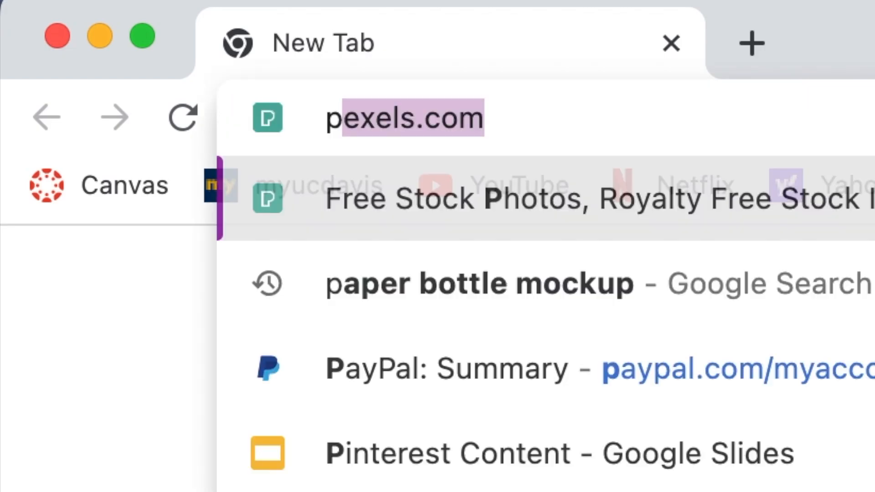
{"action": "type", "text": "e"}
{"action": "key", "text": "Return"}
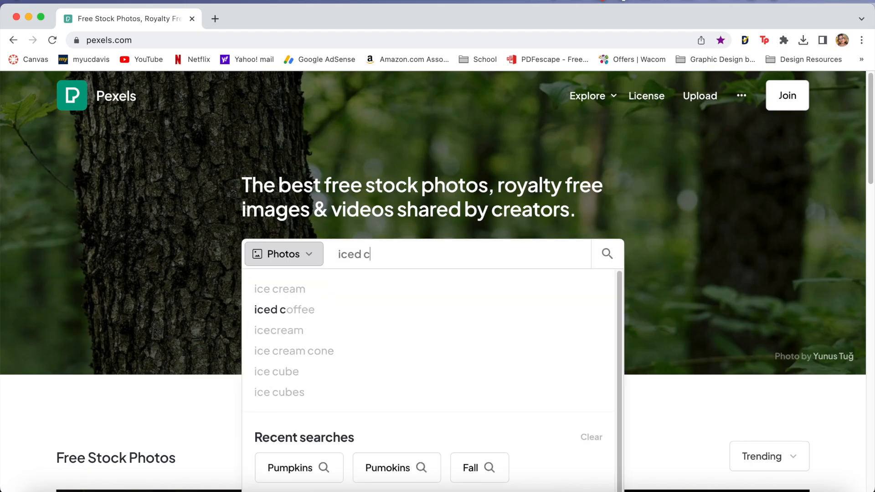
{"action": "type", "text": "offee"}
{"action": "key", "text": "Return"}
{"action": "scroll", "coordinate": [766, 365], "scroll_direction": "down", "scroll_amount": 10}
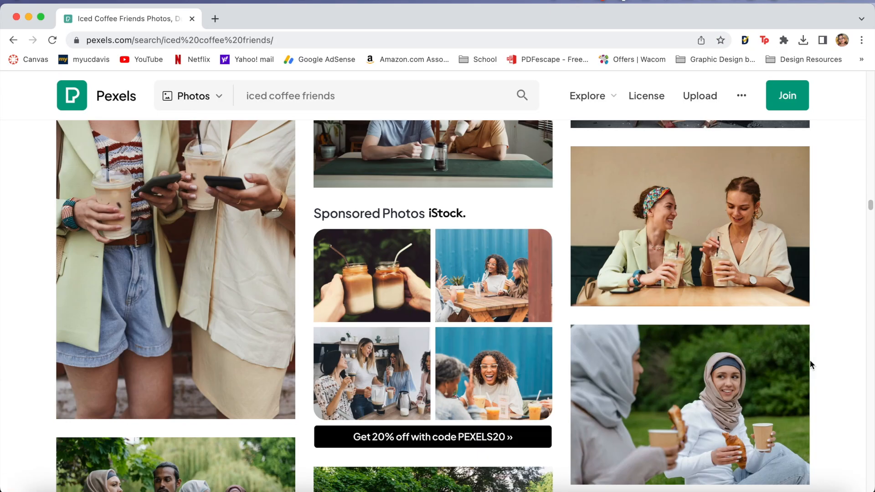
{"action": "left_click", "coordinate": [226, 294]}
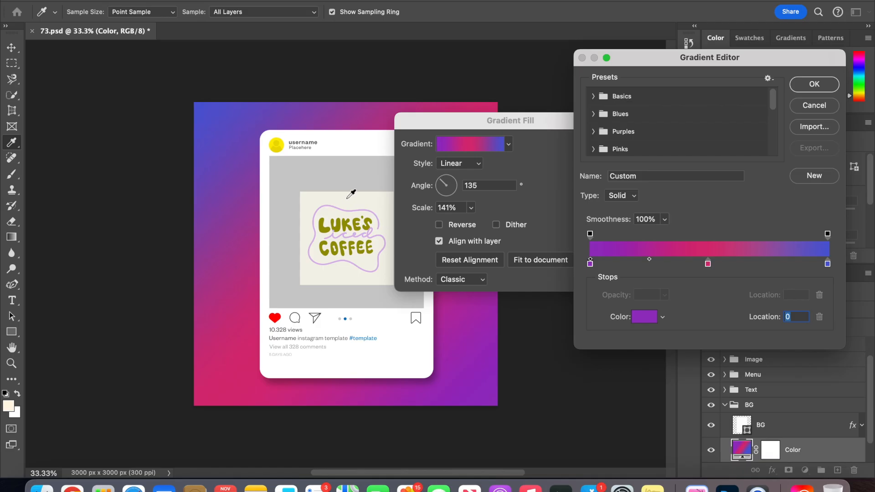
In Photoshop, recolour the post template's background gradient stops with the olive green, cream and lilac sampled from the logo
{"action": "left_click", "coordinate": [708, 264]}
{"action": "left_click", "coordinate": [308, 248]}
{"action": "left_click", "coordinate": [828, 263]}
{"action": "left_click", "coordinate": [341, 224]}
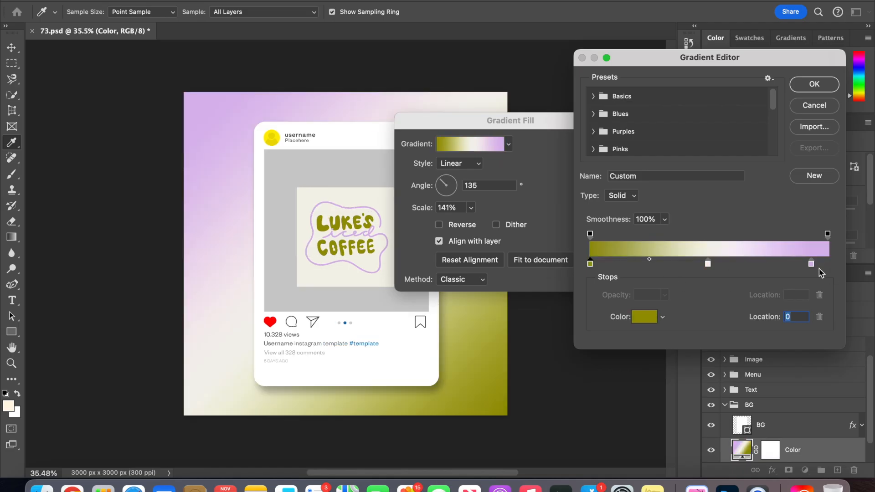
{"action": "left_click", "coordinate": [828, 264]}
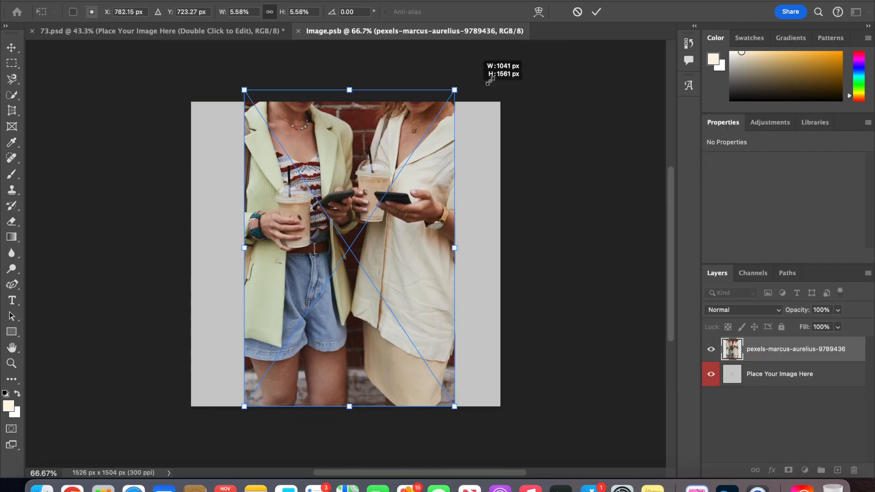
Enlarge the placed photo to about 1530 px wide to fill the image placeholder, and paste the COFFEE lettering as a smart object
{"action": "left_click_drag", "start_coordinate": [482, 78], "coordinate": [473, 455]}
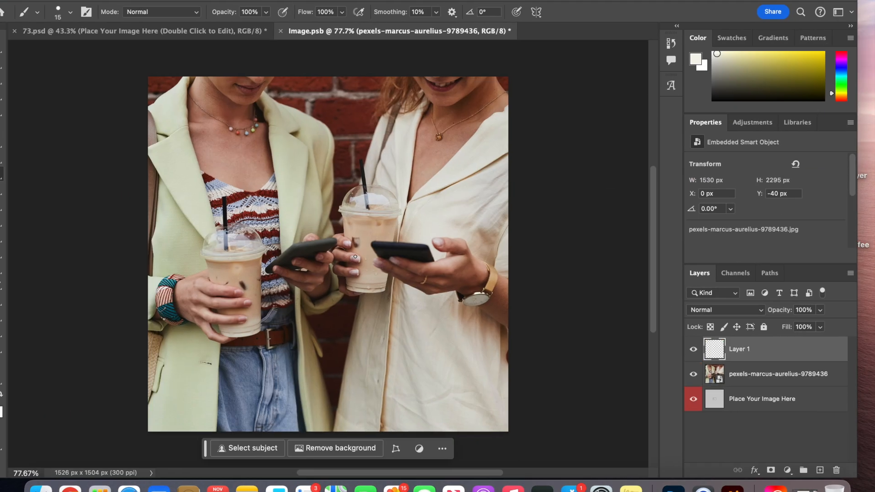
{"action": "key", "text": "super+v"}
{"action": "key", "text": "Return"}
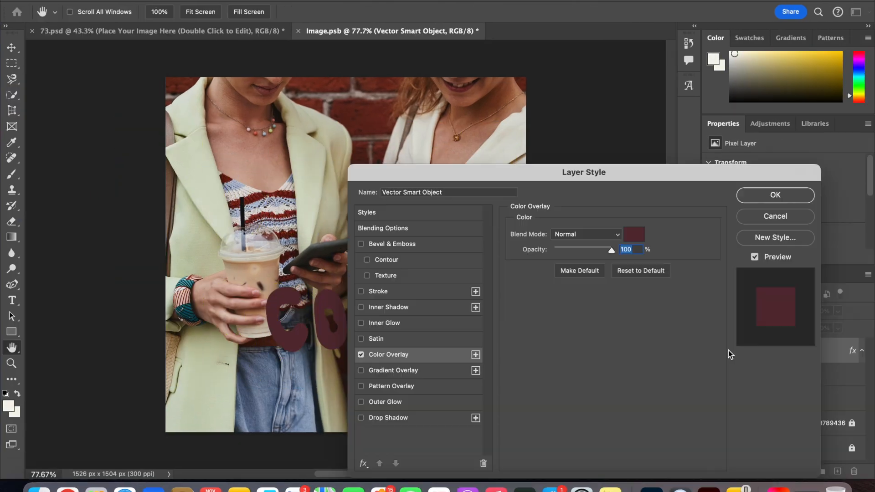
Change the COFFEE lettering's Color Overlay to cream at 100% opacity
{"action": "left_click", "coordinate": [635, 235]}
{"action": "left_click", "coordinate": [773, 198]}
{"action": "left_click", "coordinate": [773, 196]}
Hand-letter "break!" in cream beneath COFFEE with a 25 px brush, then save and close Image.psb
{"action": "mouse_move", "coordinate": [335, 369]}
{"action": "left_mouse_down"}
{"action": "mouse_move", "coordinate": [340, 413]}
{"action": "mouse_move", "coordinate": [401, 393]}
{"action": "mouse_move", "coordinate": [483, 413]}
{"action": "left_mouse_up"}
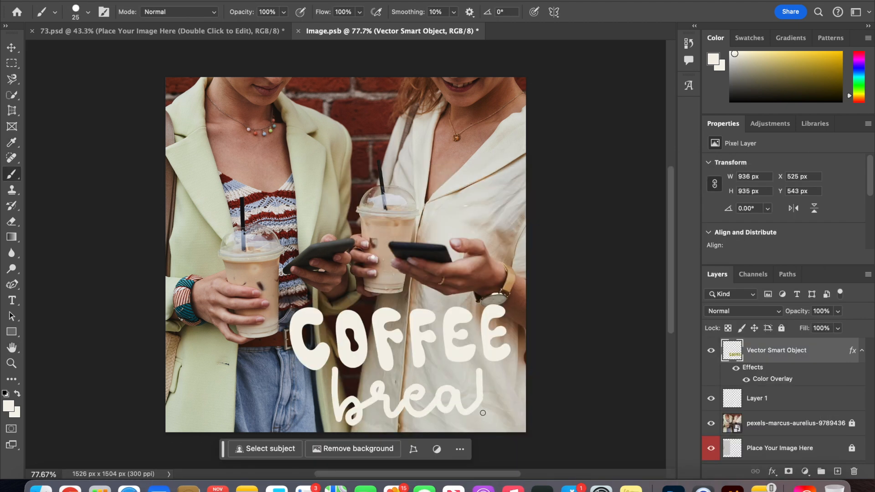
{"action": "scroll", "coordinate": [456, 401], "scroll_direction": "up", "scroll_amount": 5}
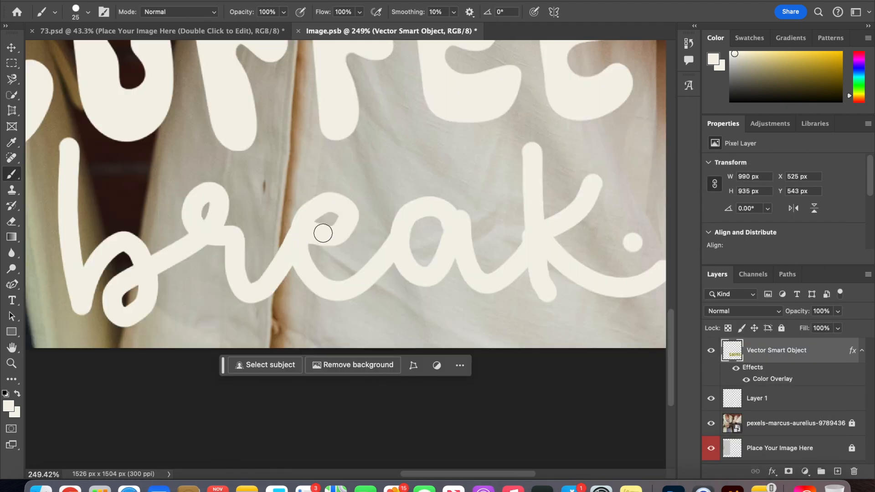
{"action": "left_click_drag", "start_coordinate": [323, 234], "coordinate": [330, 222]}
{"action": "scroll", "coordinate": [330, 222], "scroll_direction": "down", "scroll_amount": 3}
{"action": "left_click_drag", "start_coordinate": [419, 254], "coordinate": [403, 311]}
{"action": "scroll", "coordinate": [399, 354], "scroll_direction": "down", "scroll_amount": 5}
{"action": "key", "text": "super+s"}
{"action": "left_click", "coordinate": [299, 32]}
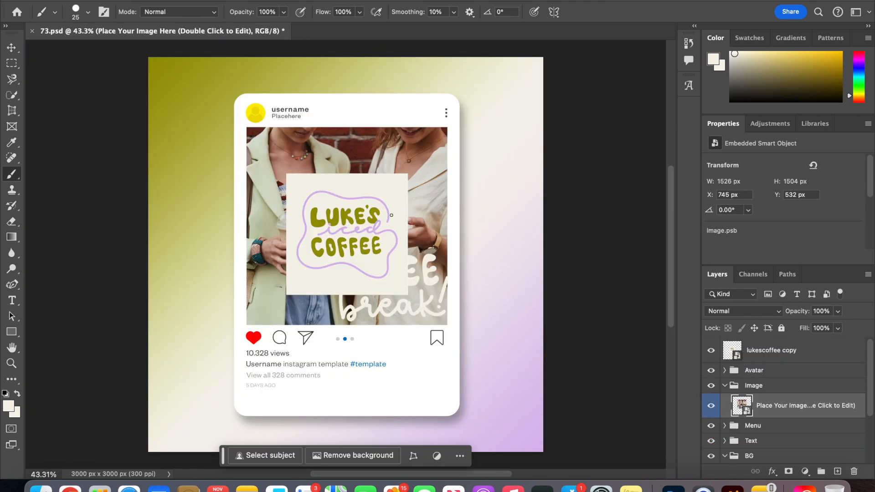
Delete the logo copy covering the post template and change the username text to lukes.icedcoffee
{"action": "key", "text": "v"}
{"action": "left_click", "coordinate": [391, 209]}
{"action": "key", "text": "Delete"}
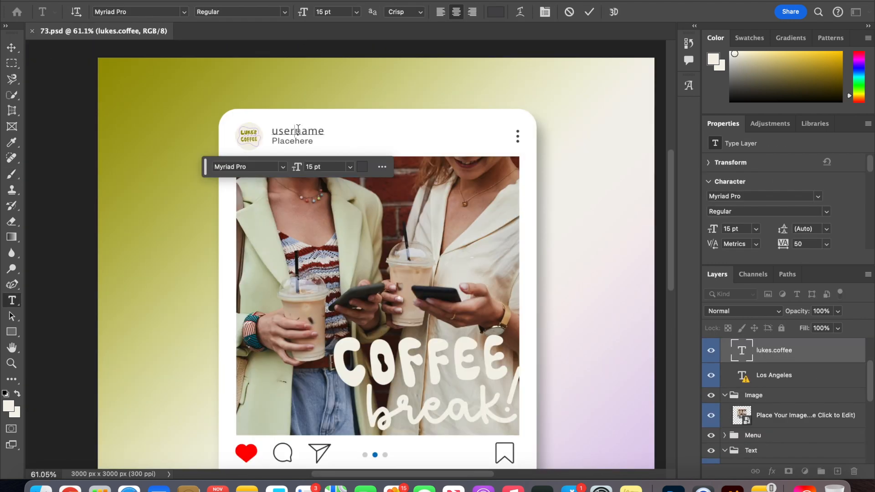
{"action": "type", "text": "lukes.icedcoffee"}
{"action": "key", "text": "super+Return"}
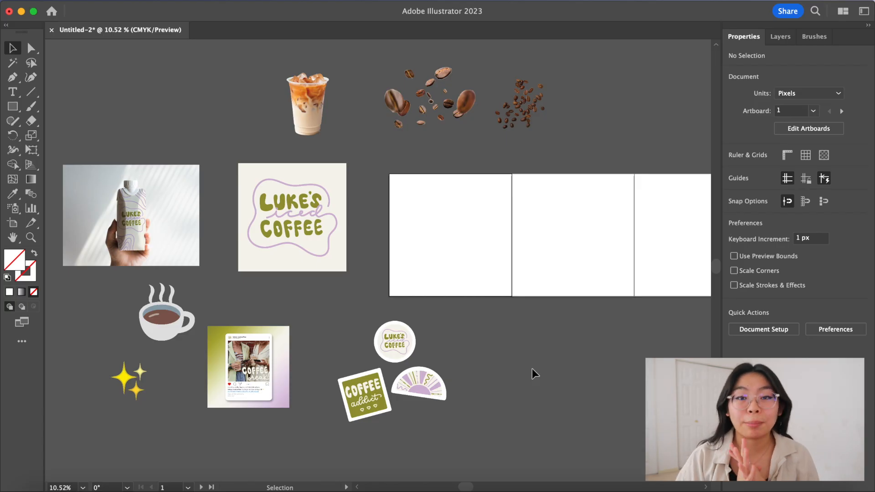
In Illustrator, move the bottle mockup onto the first artboard and enlarge it proportionally to fill the artboard's height
{"action": "left_click_drag", "start_coordinate": [123, 224], "coordinate": [124, 197]}
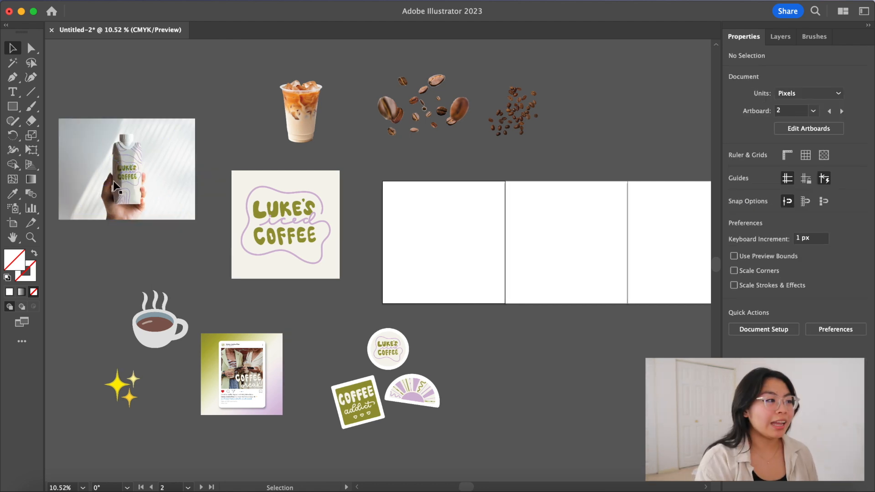
{"action": "scroll", "coordinate": [109, 177], "scroll_direction": "up", "scroll_amount": 10}
{"action": "scroll", "coordinate": [109, 177], "scroll_direction": "up", "scroll_amount": 1}
{"action": "scroll", "coordinate": [109, 177], "scroll_direction": "left", "scroll_amount": 1}
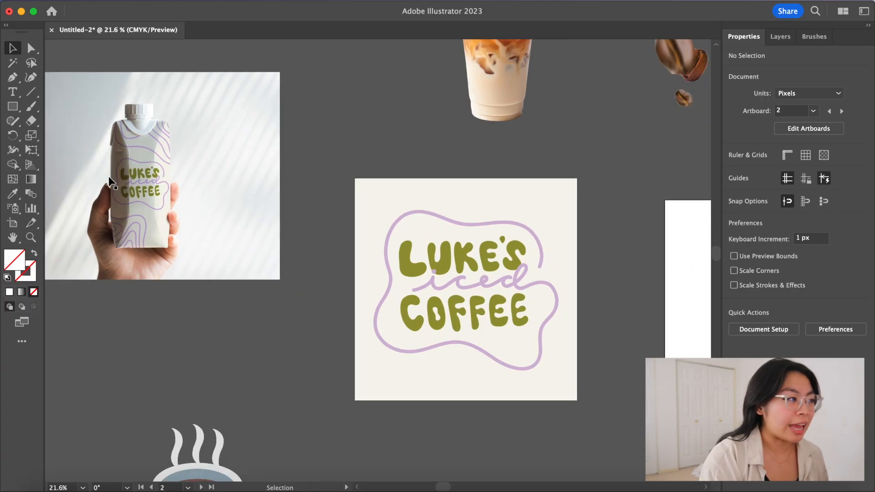
{"action": "scroll", "coordinate": [183, 159], "scroll_direction": "right", "scroll_amount": 3}
{"action": "left_click_drag", "start_coordinate": [104, 152], "coordinate": [494, 232]}
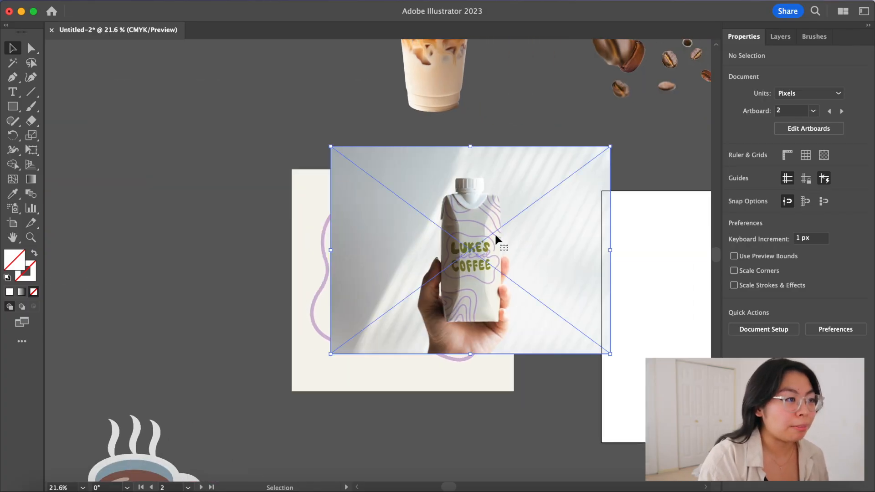
{"action": "scroll", "coordinate": [494, 232], "scroll_direction": "right", "scroll_amount": 5}
{"action": "left_click_drag", "start_coordinate": [338, 210], "coordinate": [528, 217]}
{"action": "scroll", "coordinate": [527, 215], "scroll_direction": "right", "scroll_amount": 5}
{"action": "left_click_drag", "start_coordinate": [405, 189], "coordinate": [470, 223]}
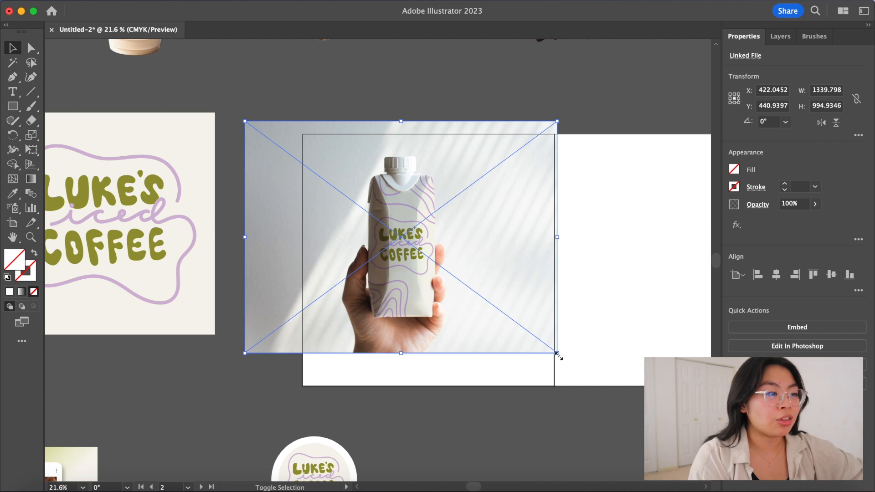
{"action": "left_click_drag", "start_coordinate": [558, 355], "coordinate": [616, 434]}
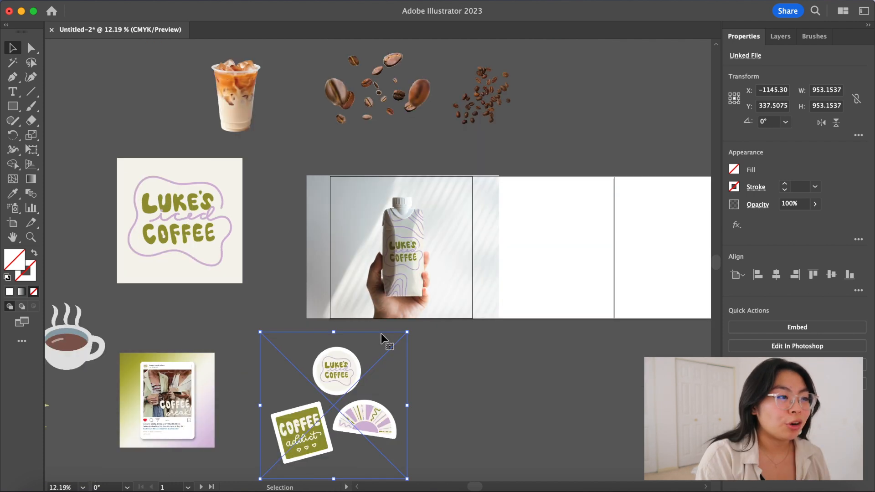
Move the Luke's Iced Coffee logo square onto the second artboard and enlarge it to about 1085 px to fill it
{"action": "scroll", "coordinate": [381, 334], "scroll_direction": "right", "scroll_amount": 2}
{"action": "left_click", "coordinate": [419, 318]}
{"action": "left_click_drag", "start_coordinate": [151, 228], "coordinate": [506, 253]}
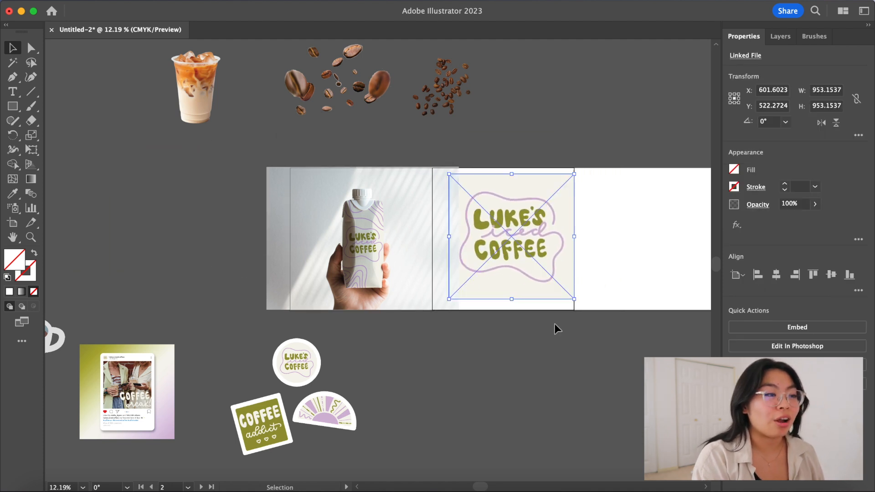
{"action": "scroll", "coordinate": [540, 346], "scroll_direction": "right", "scroll_amount": 2}
{"action": "left_click", "coordinate": [483, 349]}
Move the iced coffee cup onto the third artboard and enlarge it to about 660 px wide
{"action": "key", "text": "super+minus"}
{"action": "left_click", "coordinate": [194, 135]}
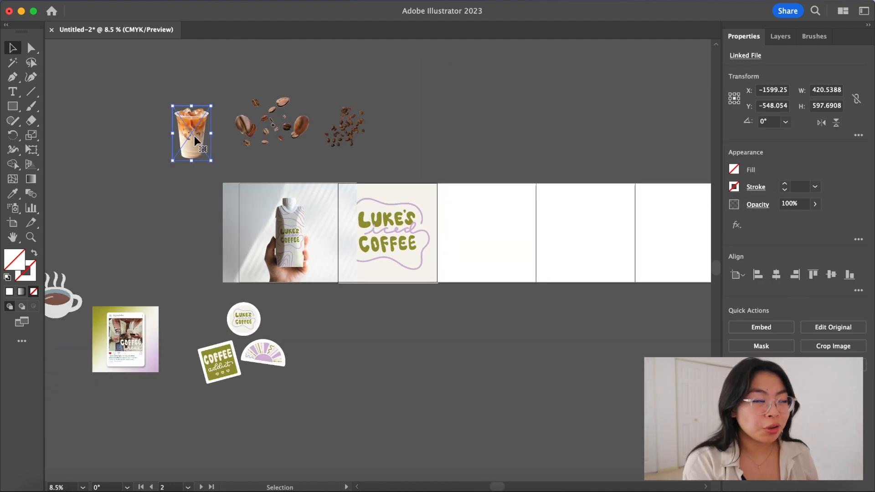
{"action": "left_click_drag", "start_coordinate": [204, 138], "coordinate": [480, 252]}
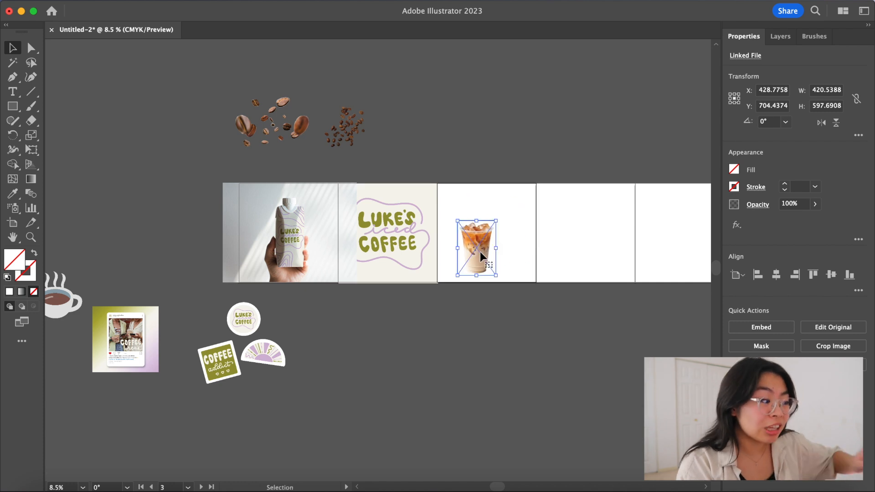
{"action": "left_click_drag", "start_coordinate": [496, 220], "coordinate": [525, 193]}
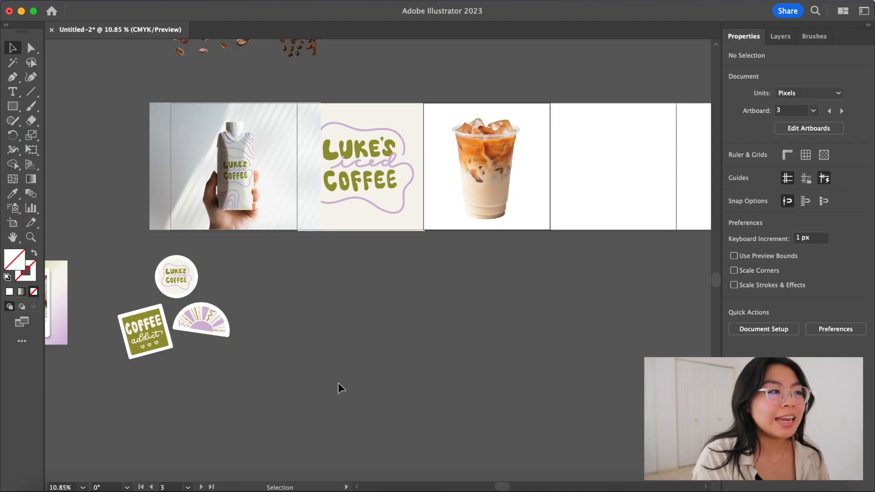
Move the Instagram post mockup onto the fourth artboard and enlarge it to about 1092 px to cover it
{"action": "left_click_drag", "start_coordinate": [62, 305], "coordinate": [621, 301]}
{"action": "scroll", "coordinate": [621, 301], "scroll_direction": "right", "scroll_amount": 3}
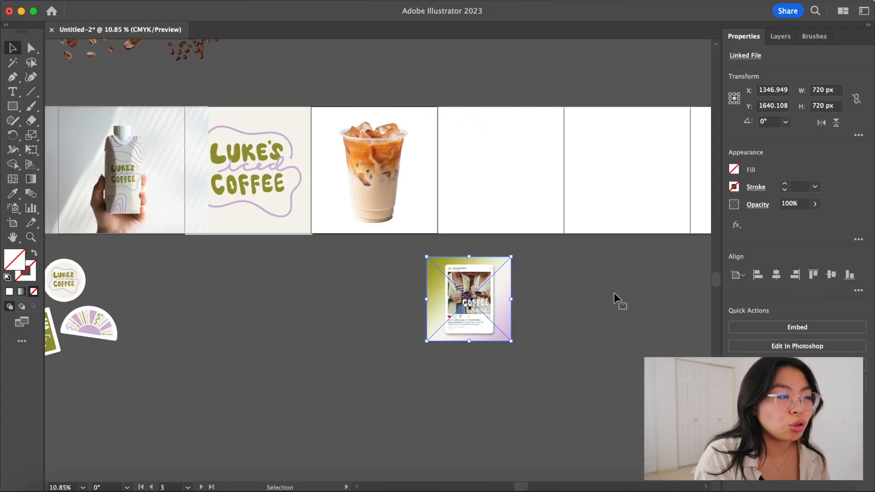
{"action": "scroll", "coordinate": [523, 199], "scroll_direction": "up", "scroll_amount": 5}
{"action": "scroll", "coordinate": [524, 201], "scroll_direction": "down", "scroll_amount": 3}
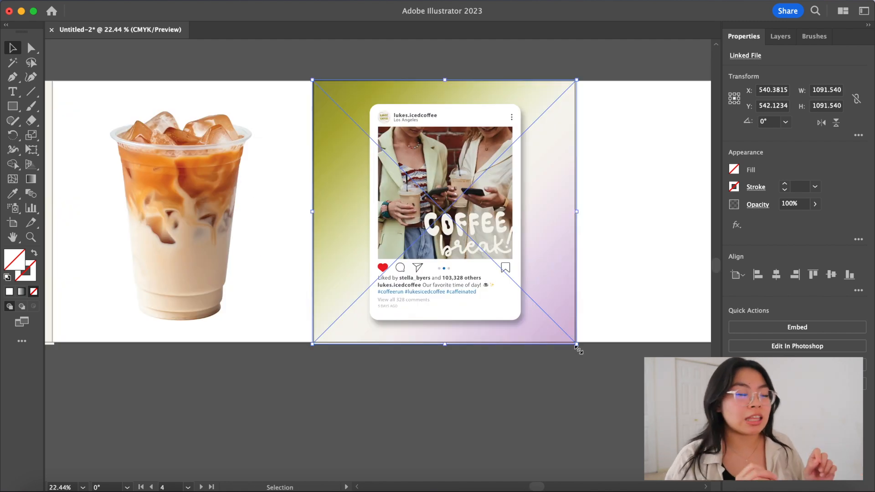
Shift the post mockup across the seam with the last artboard and place the sticker set on that artboard beside it
{"action": "scroll", "coordinate": [578, 350], "scroll_direction": "right", "scroll_amount": 2}
{"action": "scroll", "coordinate": [578, 350], "scroll_direction": "up", "scroll_amount": 1}
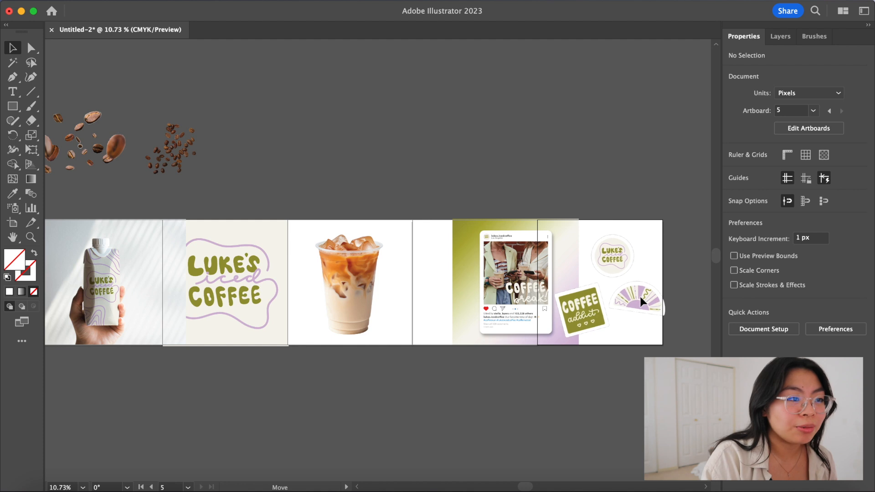
{"action": "left_click", "coordinate": [639, 296]}
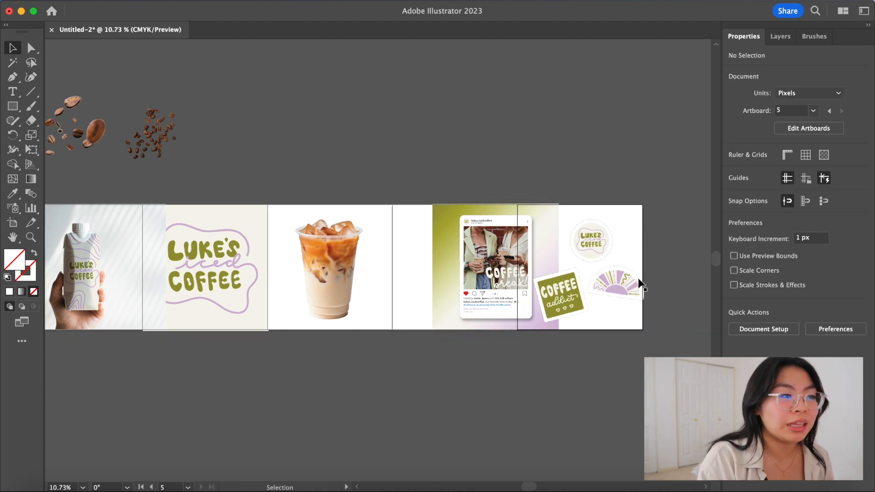
Paint a closed wavy shape about 334 by 1147 px over the seam between the bottle mockup and the logo square
{"action": "scroll", "coordinate": [639, 283], "scroll_direction": "up", "scroll_amount": 5}
{"action": "scroll", "coordinate": [640, 284], "scroll_direction": "down", "scroll_amount": 6}
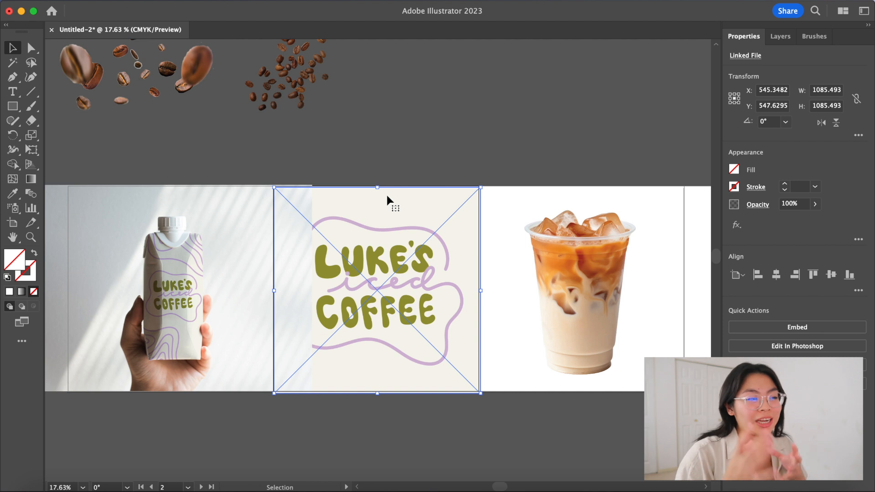
{"action": "scroll", "coordinate": [386, 193], "scroll_direction": "left", "scroll_amount": 2}
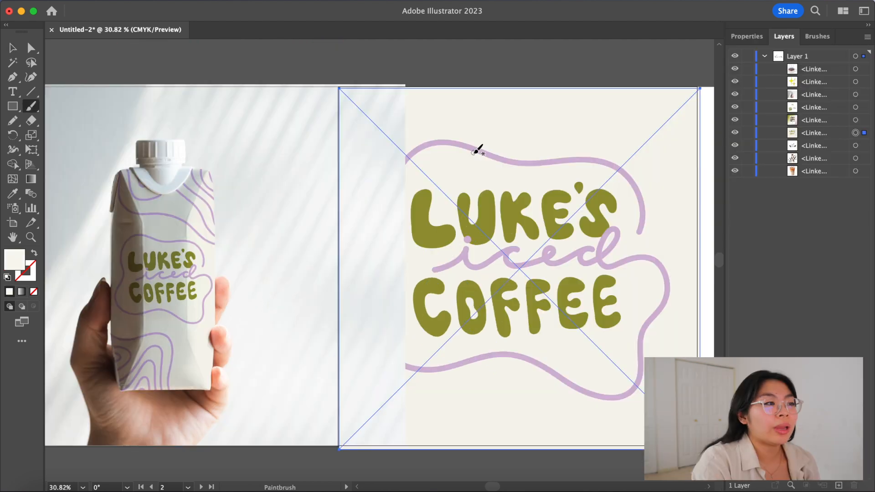
{"action": "scroll", "coordinate": [479, 147], "scroll_direction": "up", "scroll_amount": 3}
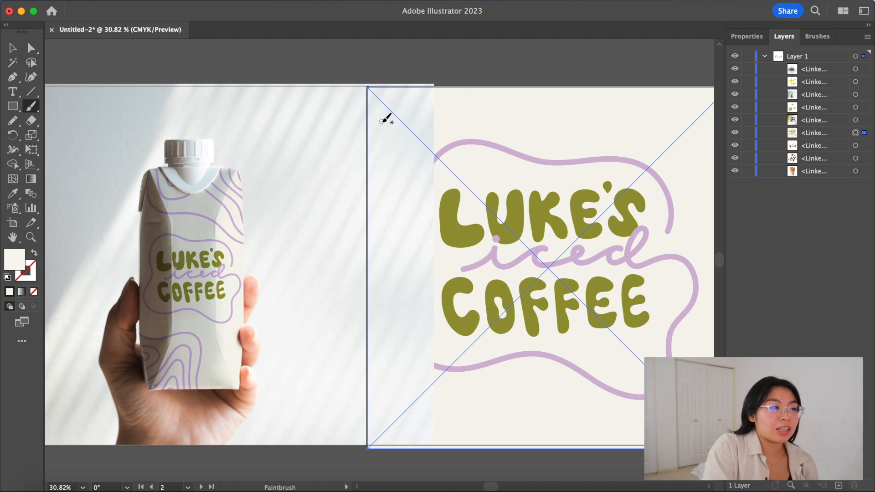
{"action": "mouse_move", "coordinate": [446, 89]}
{"action": "left_mouse_down"}
{"action": "mouse_move", "coordinate": [428, 79]}
{"action": "mouse_move", "coordinate": [379, 72]}
{"action": "mouse_move", "coordinate": [338, 88]}
{"action": "mouse_move", "coordinate": [334, 139]}
{"action": "left_mouse_up"}
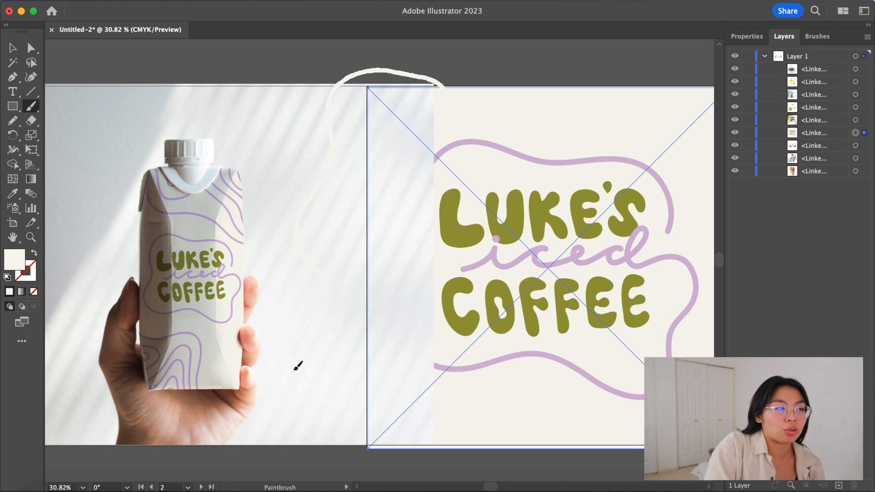
{"action": "left_click_drag", "start_coordinate": [383, 449], "coordinate": [424, 406]}
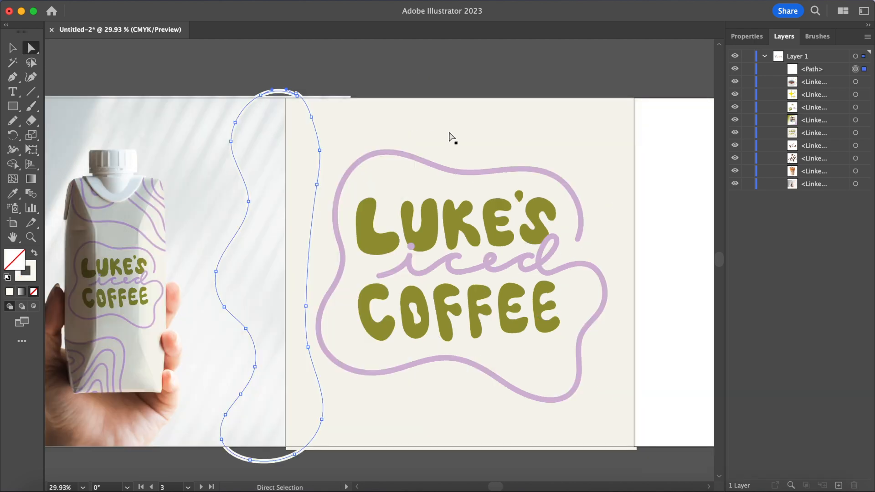
Fill the wavy shape with cream F6F4EC and give it a thicker outline in the logo's olive green
{"action": "key", "text": "i"}
{"action": "left_click", "coordinate": [461, 132]}
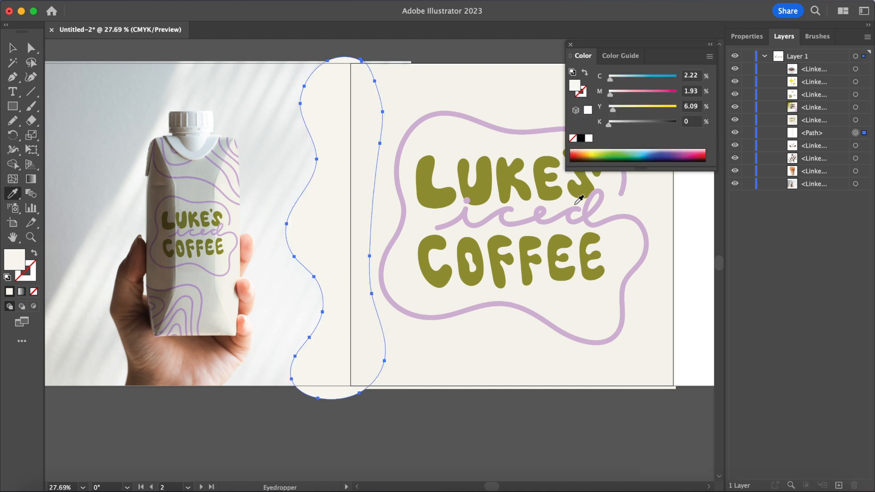
{"action": "key", "text": "super+z"}
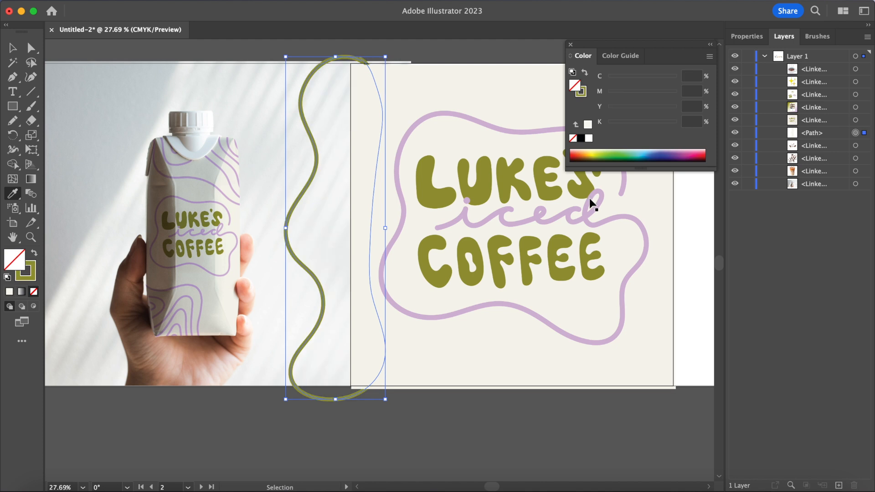
{"action": "double_click", "coordinate": [575, 86]}
{"action": "type", "text": "F6F4EC"}
{"action": "left_click", "coordinate": [689, 294]}
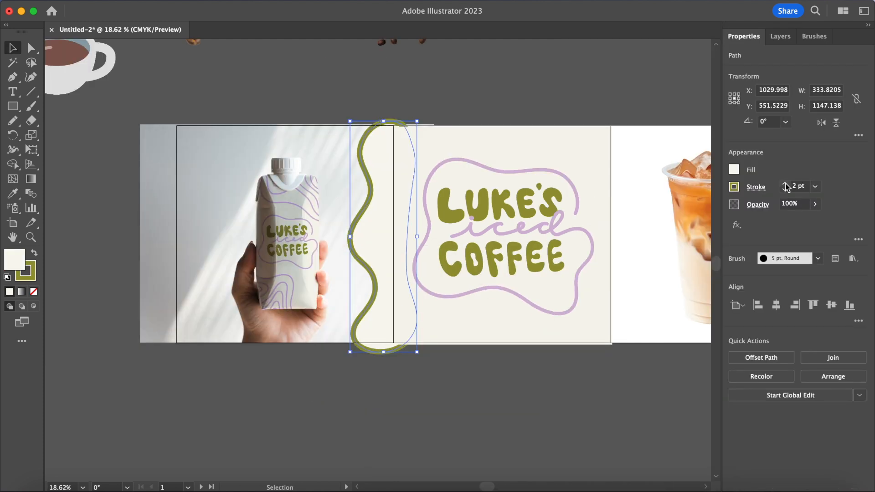
{"action": "left_click", "coordinate": [552, 372]}
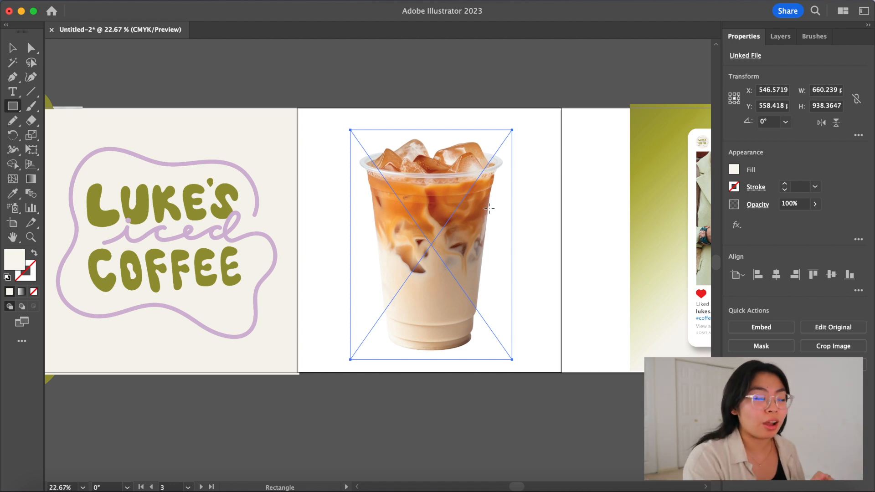
Draw a cream rectangle behind the iced coffee cup, covering the third artboard and the gap up to the post mockup
{"action": "scroll", "coordinate": [489, 209], "scroll_direction": "left", "scroll_amount": 2}
{"action": "mouse_move", "coordinate": [190, 99]}
{"action": "left_mouse_down"}
{"action": "mouse_move", "coordinate": [424, 274]}
{"action": "mouse_move", "coordinate": [539, 372]}
{"action": "mouse_move", "coordinate": [607, 466]}
{"action": "mouse_move", "coordinate": [633, 471]}
{"action": "left_mouse_up"}
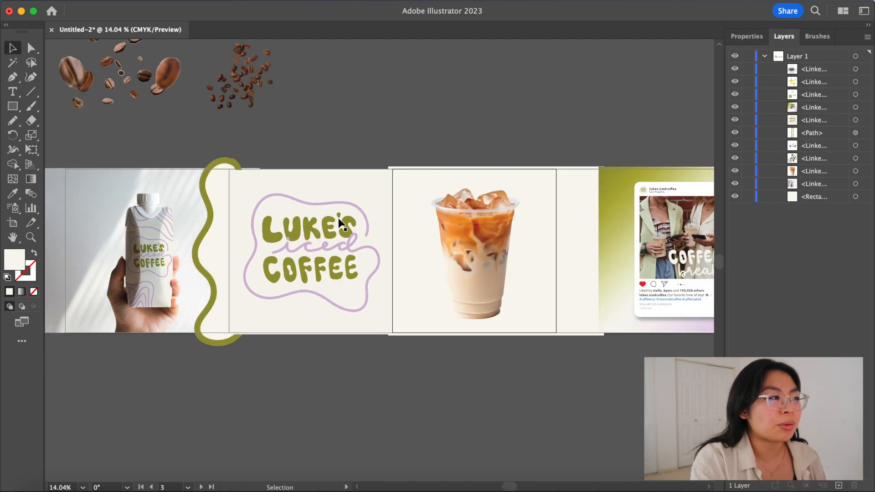
Place the small coffee bean cluster behind the cup, across the seam between the second and third artboards, and enlarge it
{"action": "scroll", "coordinate": [338, 218], "scroll_direction": "up", "scroll_amount": 5}
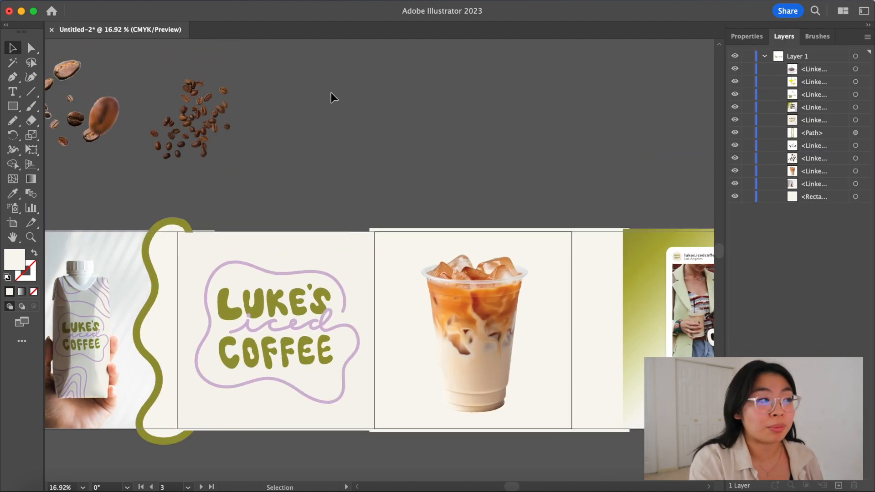
{"action": "left_click", "coordinate": [205, 81]}
{"action": "left_click_drag", "start_coordinate": [196, 117], "coordinate": [401, 374]}
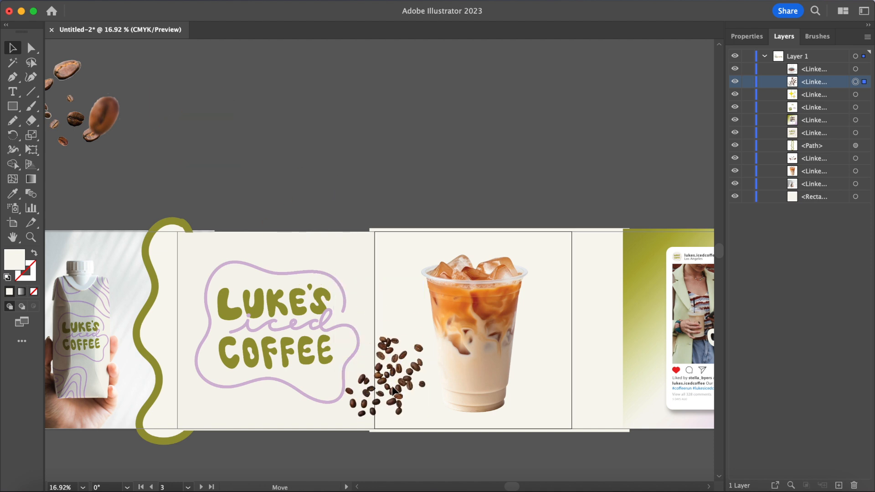
{"action": "scroll", "coordinate": [401, 374], "scroll_direction": "down", "scroll_amount": 1}
{"action": "key", "text": "super+bracketleft"}
{"action": "left_click_drag", "start_coordinate": [451, 302], "coordinate": [511, 271]}
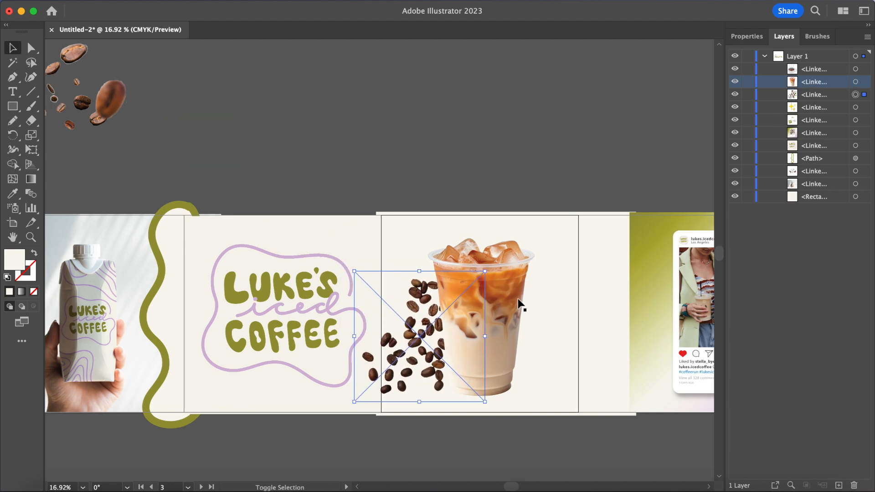
Place the floating coffee beans behind the cup so they spill over the seam between the third and fourth artboards
{"action": "left_click", "coordinate": [171, 155]}
{"action": "scroll", "coordinate": [171, 155], "scroll_direction": "up", "scroll_amount": 1}
{"action": "left_click_drag", "start_coordinate": [86, 49], "coordinate": [666, 264]}
{"action": "key", "text": "super+t"}
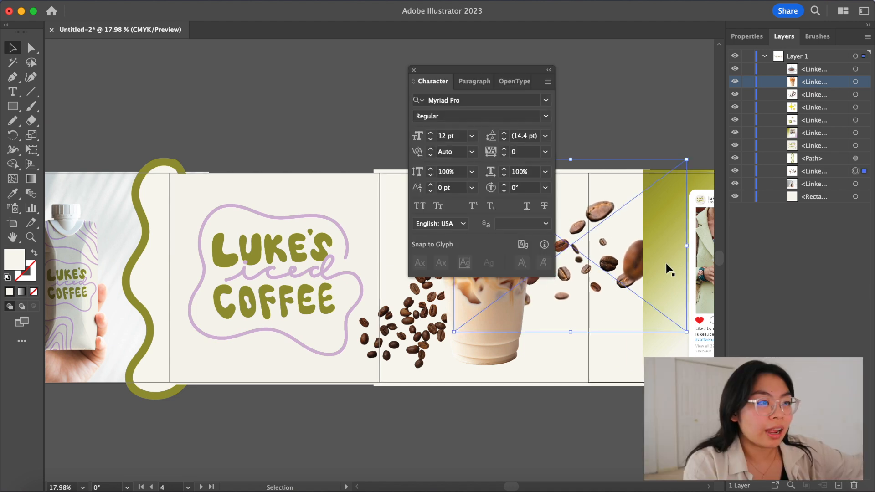
{"action": "left_click", "coordinate": [413, 70]}
{"action": "left_click_drag", "start_coordinate": [679, 165], "coordinate": [649, 187]}
{"action": "key", "text": "super+z"}
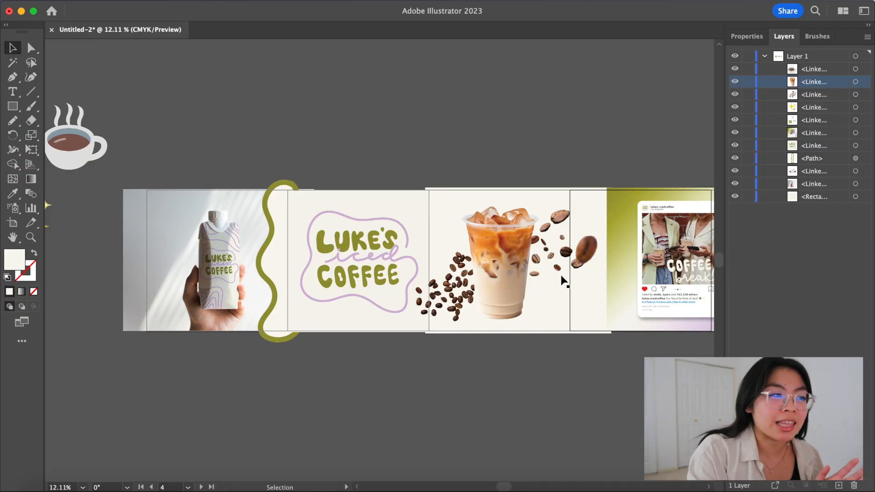
Try the floating beans fully inside the third artboard, and return them to straddle the seam with the fourth
{"action": "scroll", "coordinate": [560, 285], "scroll_direction": "up", "scroll_amount": 4}
{"action": "scroll", "coordinate": [565, 281], "scroll_direction": "right", "scroll_amount": 3}
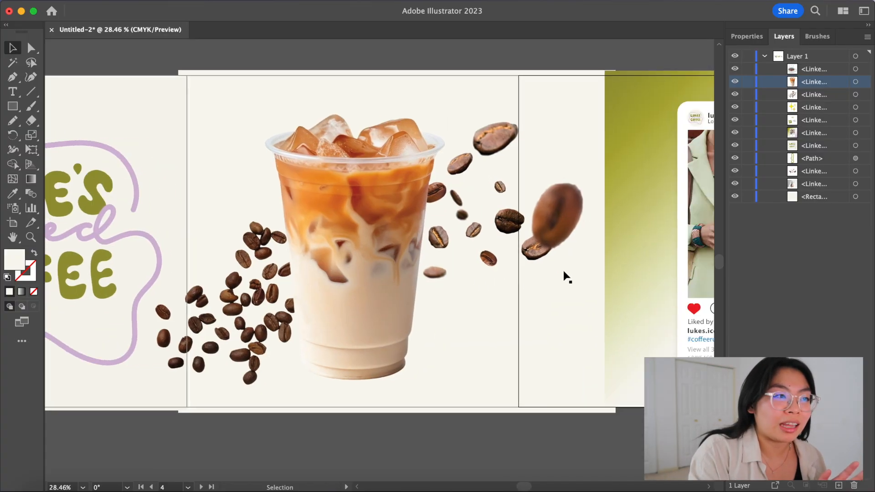
{"action": "left_click_drag", "start_coordinate": [555, 209], "coordinate": [486, 202]}
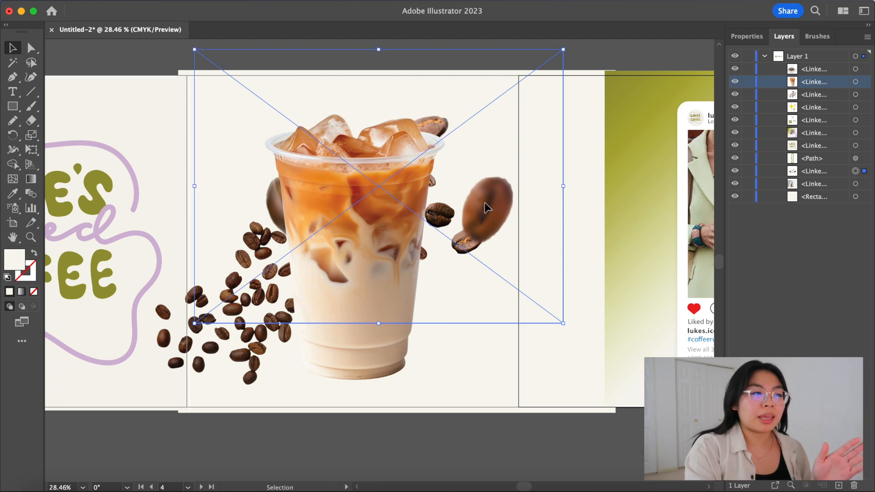
{"action": "scroll", "coordinate": [485, 202], "scroll_direction": "right", "scroll_amount": 2}
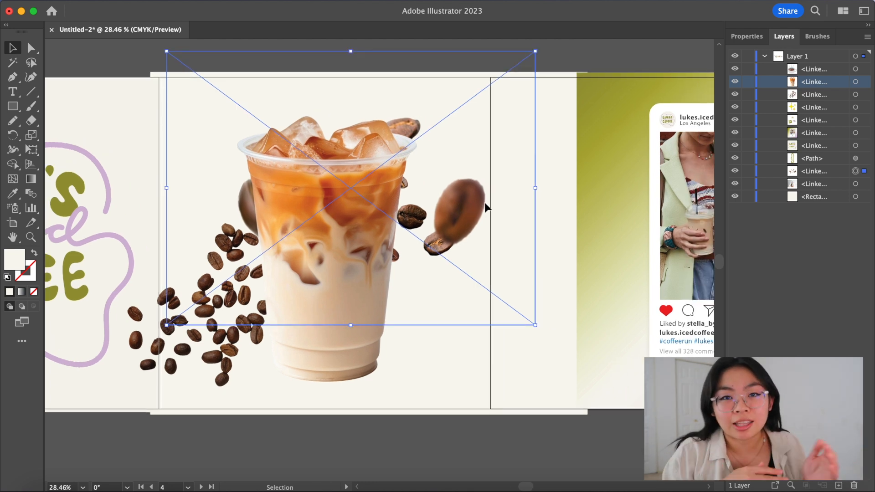
{"action": "left_click_drag", "start_coordinate": [485, 202], "coordinate": [538, 213]}
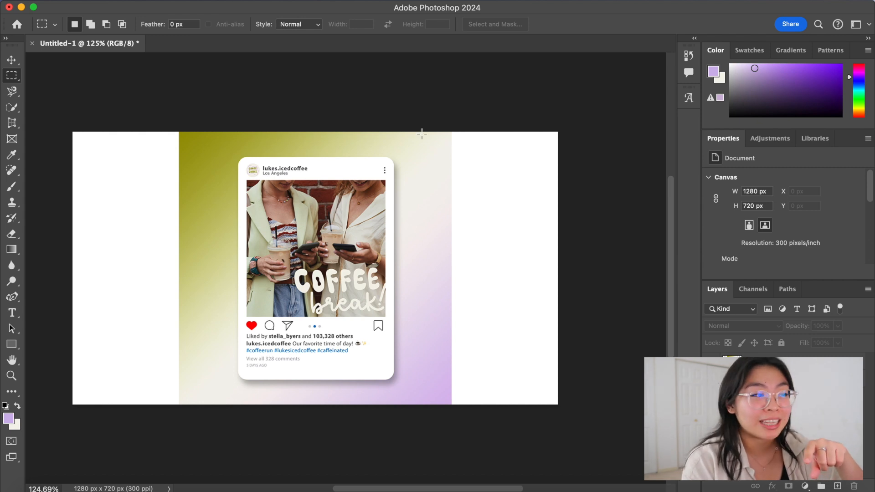
Try Generative Fill with the prompt "expand gradient" on the blank canvas right of the post mockup, and undo it
{"action": "left_click_drag", "start_coordinate": [441, 122], "coordinate": [590, 440]}
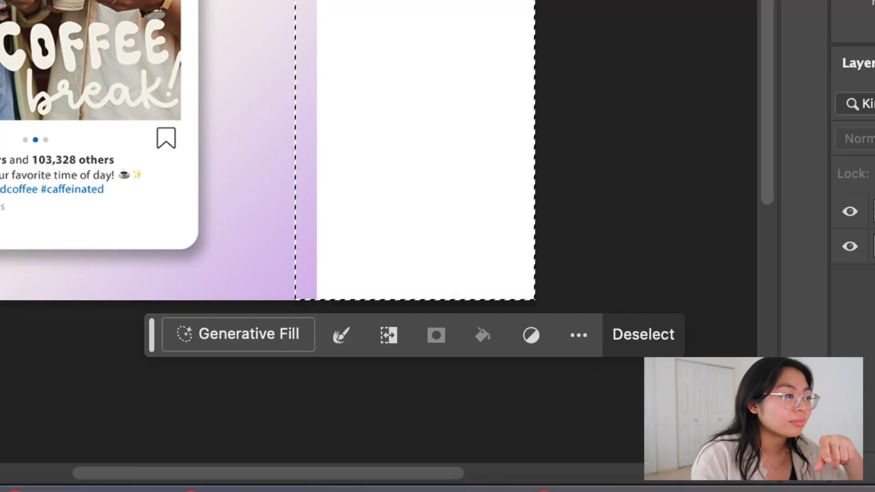
{"action": "left_click", "coordinate": [245, 344]}
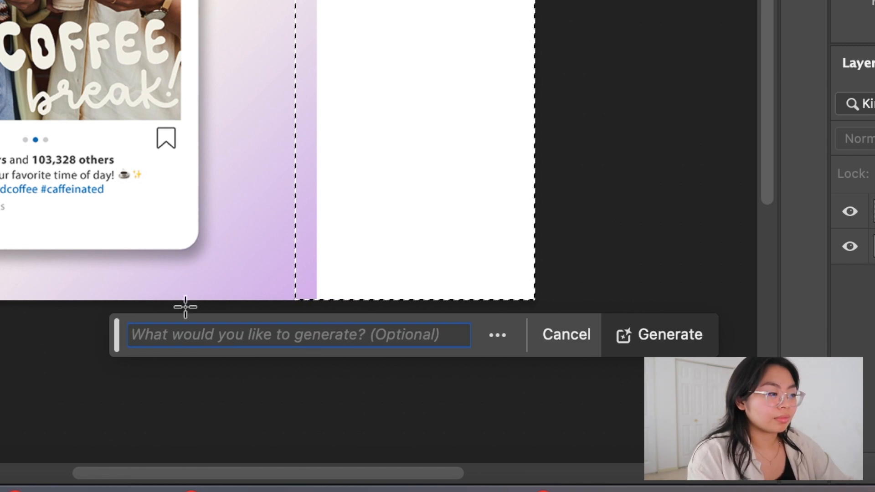
{"action": "type", "text": "expand gradient"}
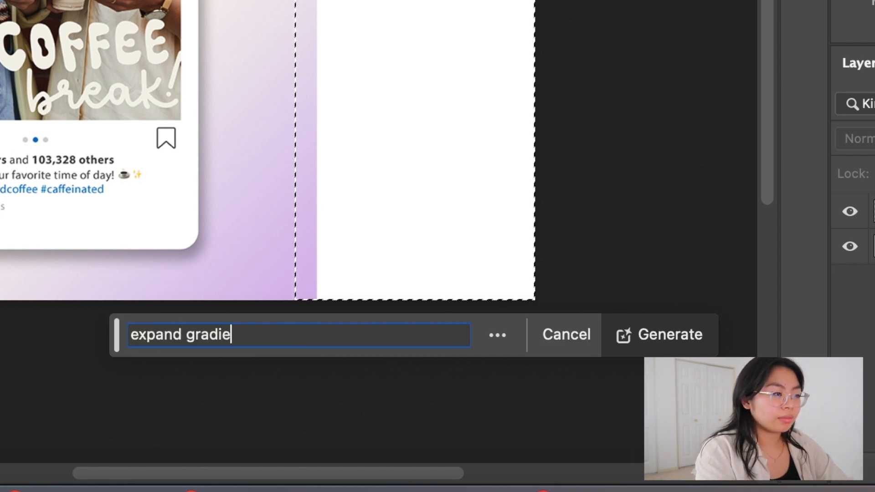
{"action": "left_click", "coordinate": [680, 335]}
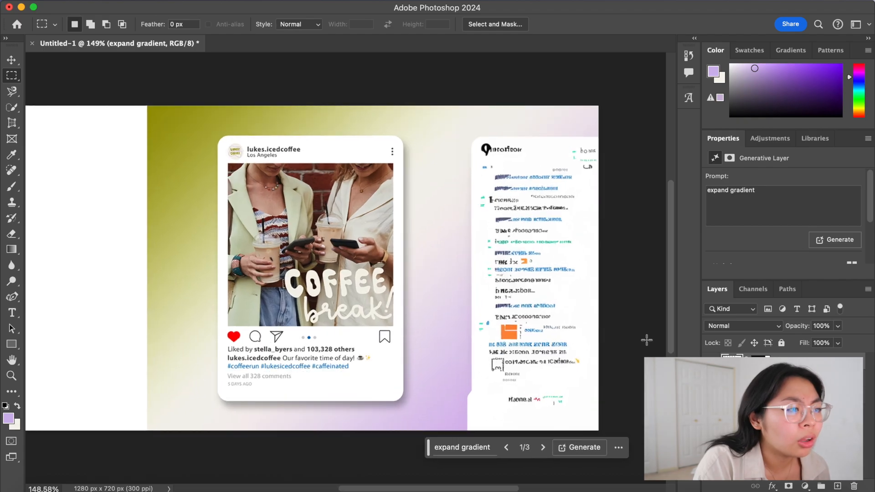
{"action": "scroll", "coordinate": [647, 341], "scroll_direction": "right", "scroll_amount": 5}
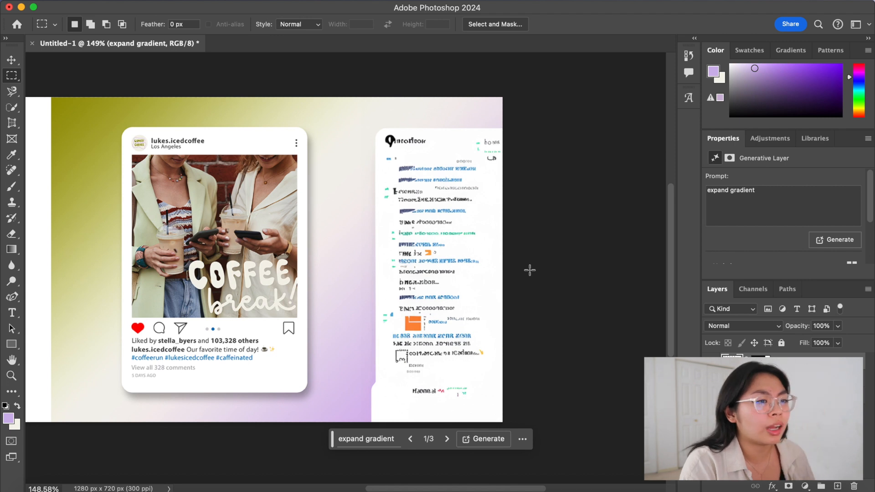
{"action": "key", "text": "super+z"}
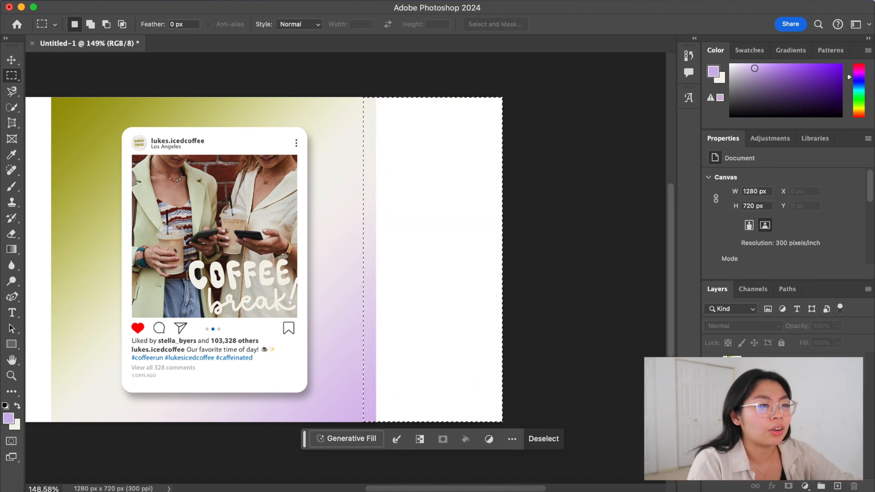
With the IG layer active, generatively fill the blank strip right of the mockup using the prompt "expand background gradient seamlessly"
{"action": "left_click", "coordinate": [771, 370]}
{"action": "key", "text": "v"}
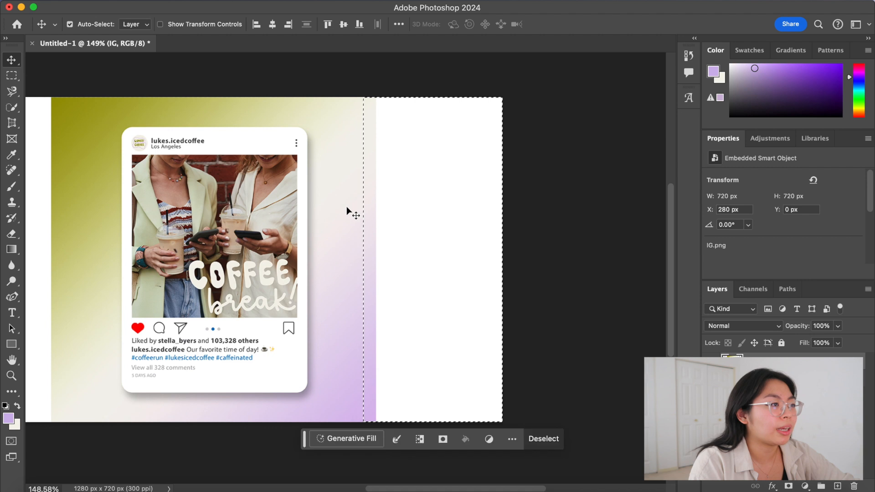
{"action": "key", "text": "super+d"}
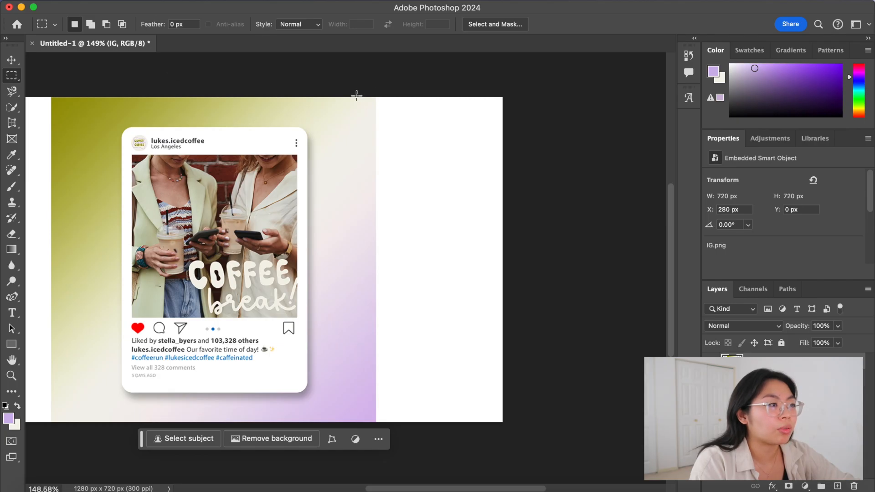
{"action": "left_click_drag", "start_coordinate": [357, 95], "coordinate": [518, 479]}
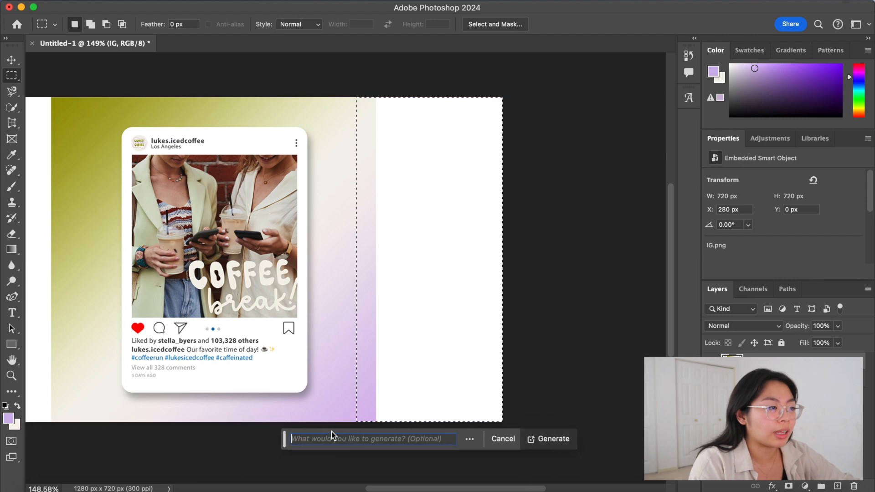
{"action": "type", "text": "expand background gradient seamlessly"}
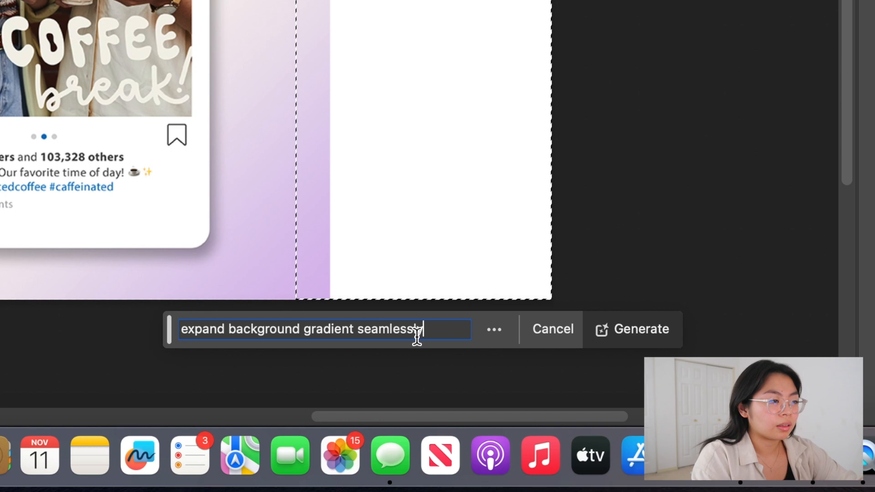
{"action": "left_click", "coordinate": [616, 328]}
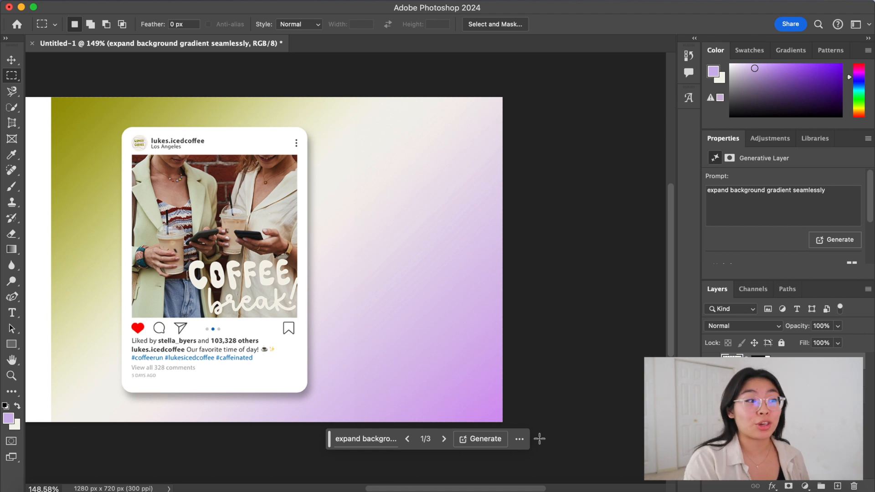
Generatively fill the blank strip left of the mockup with the prompt "expand gradient background seamlessly"
{"action": "scroll", "coordinate": [540, 439], "scroll_direction": "left", "scroll_amount": 5}
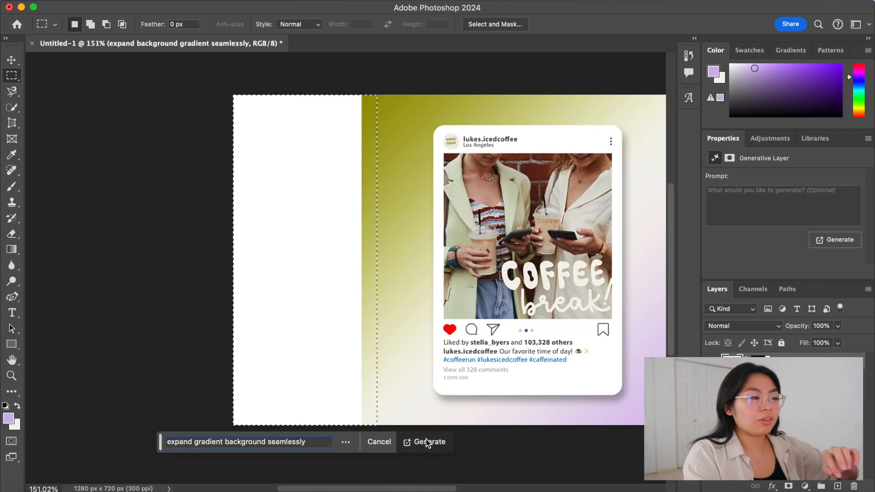
{"action": "left_click", "coordinate": [417, 442]}
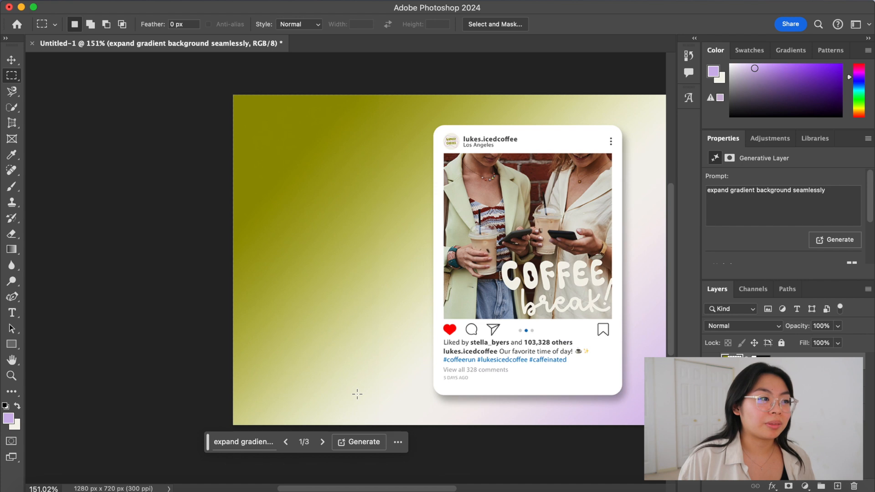
{"action": "scroll", "coordinate": [357, 394], "scroll_direction": "right", "scroll_amount": 5}
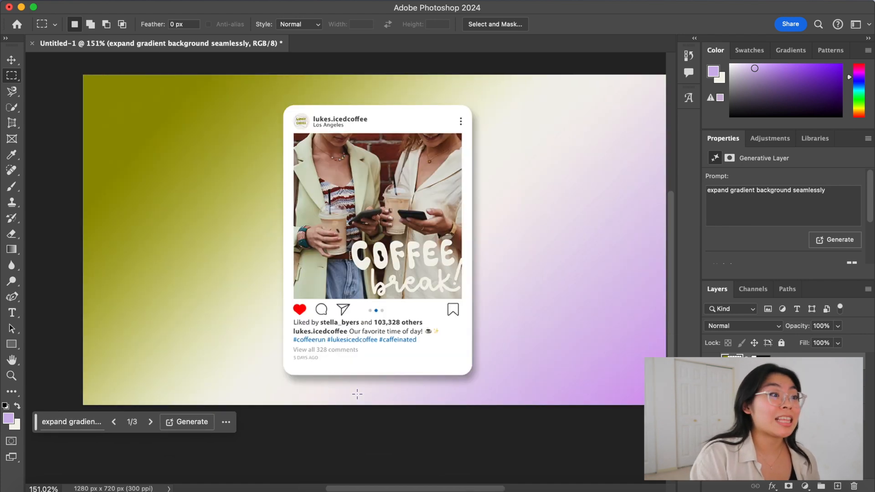
{"action": "scroll", "coordinate": [357, 394], "scroll_direction": "down", "scroll_amount": 2}
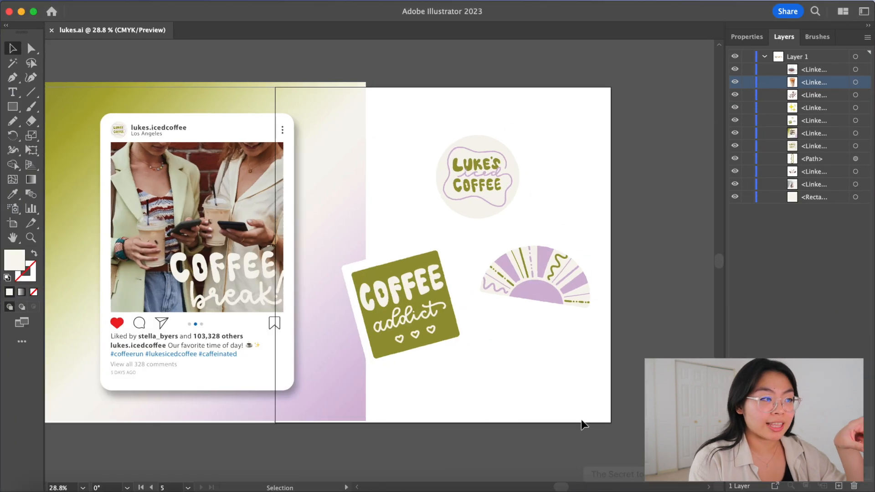
Switch to Illustrator and delete the old post mockup from between the fourth and fifth artboards
{"action": "scroll", "coordinate": [582, 421], "scroll_direction": "left", "scroll_amount": 4}
{"action": "scroll", "coordinate": [582, 421], "scroll_direction": "down", "scroll_amount": 1}
{"action": "left_click", "coordinate": [278, 260]}
{"action": "key", "text": "Delete"}
Place the extended gradient mockup image and enlarge it across the fourth and fifth artboards, behind the beans and stickers
{"action": "left_click_drag", "start_coordinate": [692, 329], "coordinate": [646, 325]}
{"action": "mouse_move", "coordinate": [840, 298]}
{"action": "left_mouse_down"}
{"action": "mouse_move", "coordinate": [344, 299]}
{"action": "mouse_move", "coordinate": [836, 299]}
{"action": "left_mouse_up"}
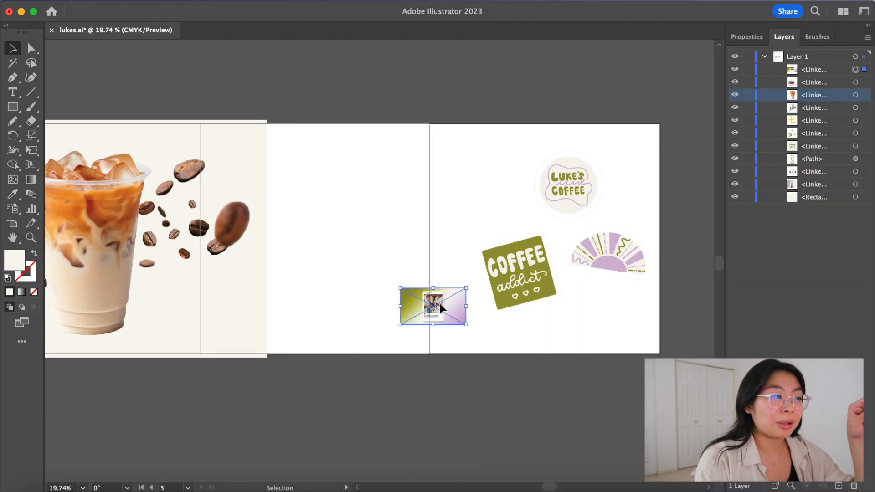
{"action": "left_click_drag", "start_coordinate": [439, 302], "coordinate": [312, 167]}
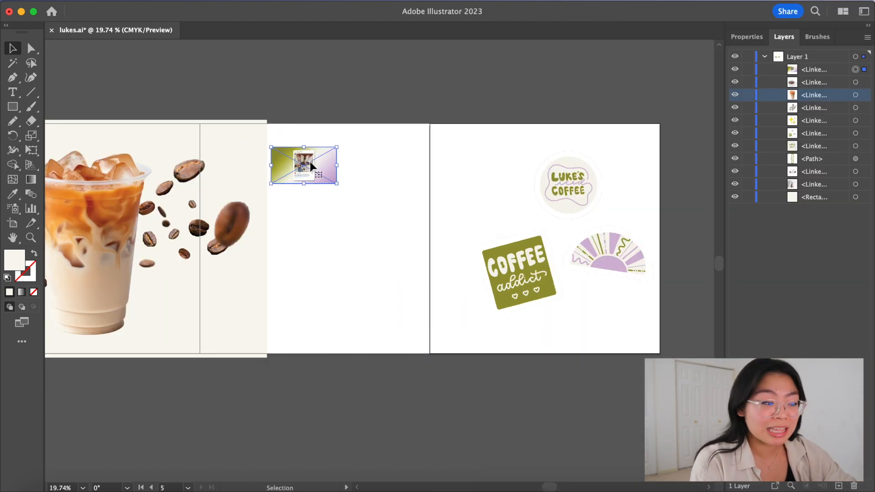
{"action": "key", "text": "super+t"}
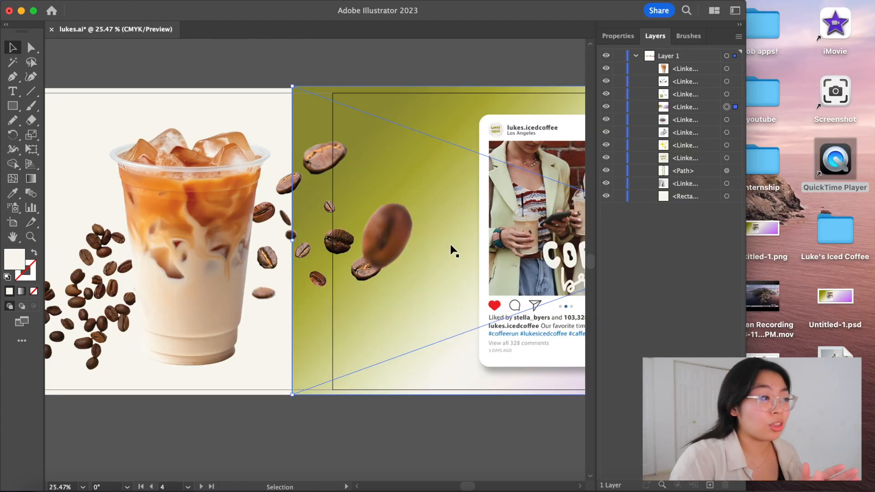
Crop the gradient mockup image to start at the fourth artboard's left edge and end just past the fifth artboard
{"action": "scroll", "coordinate": [451, 244], "scroll_direction": "up", "scroll_amount": 2}
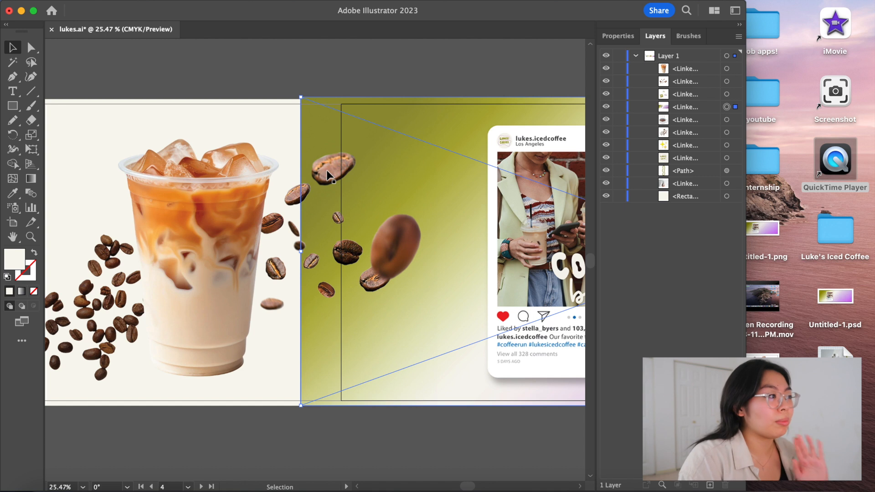
{"action": "left_click", "coordinate": [401, 152]}
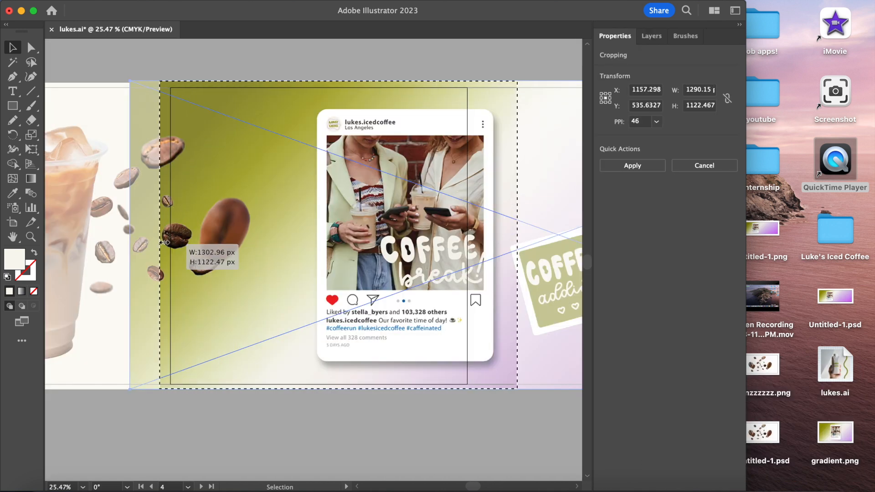
{"action": "left_click_drag", "start_coordinate": [176, 238], "coordinate": [180, 242]}
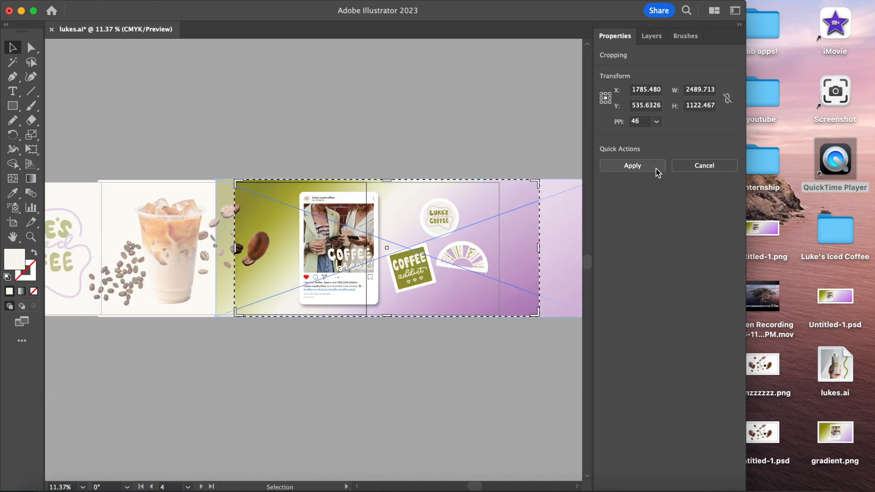
{"action": "left_click", "coordinate": [655, 169]}
{"action": "left_click", "coordinate": [392, 247]}
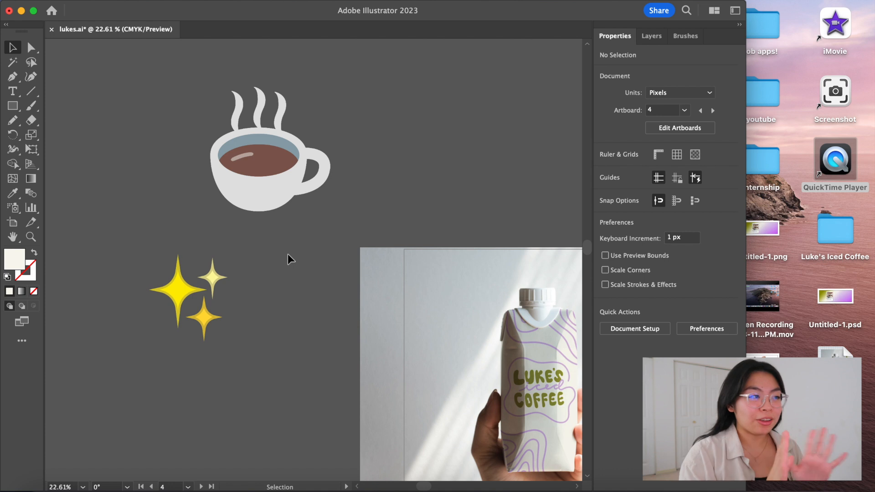
Move the steaming coffee cup emoji onto the fourth artboard, beside the post mockup
{"action": "scroll", "coordinate": [294, 233], "scroll_direction": "down", "scroll_amount": 2}
{"action": "scroll", "coordinate": [314, 200], "scroll_direction": "right", "scroll_amount": 3}
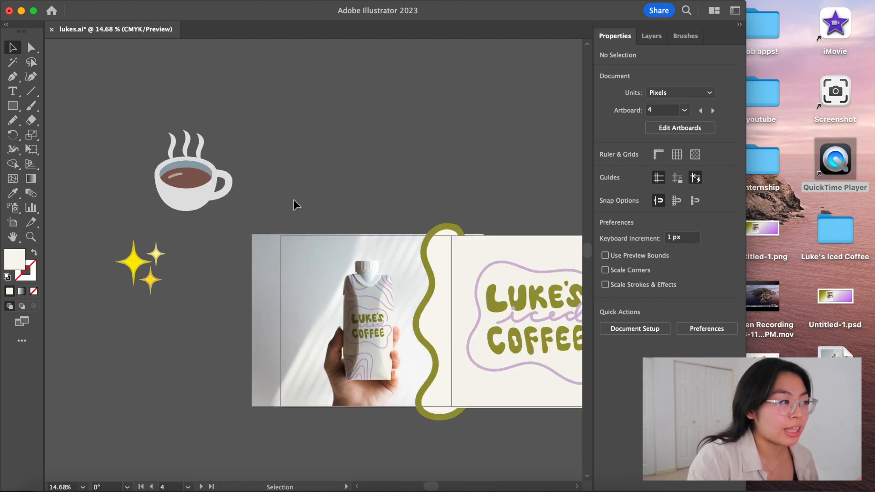
{"action": "scroll", "coordinate": [182, 187], "scroll_direction": "right", "scroll_amount": 1}
{"action": "left_click_drag", "start_coordinate": [128, 184], "coordinate": [537, 172]}
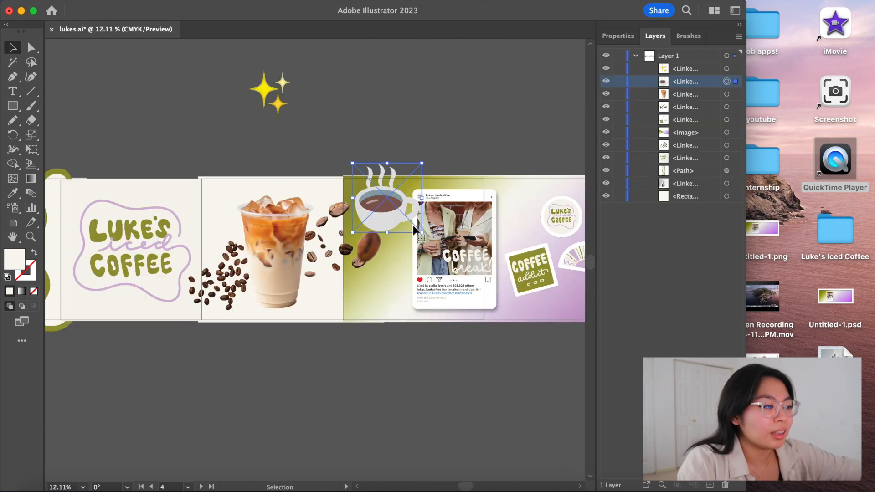
{"action": "key", "text": "super+t"}
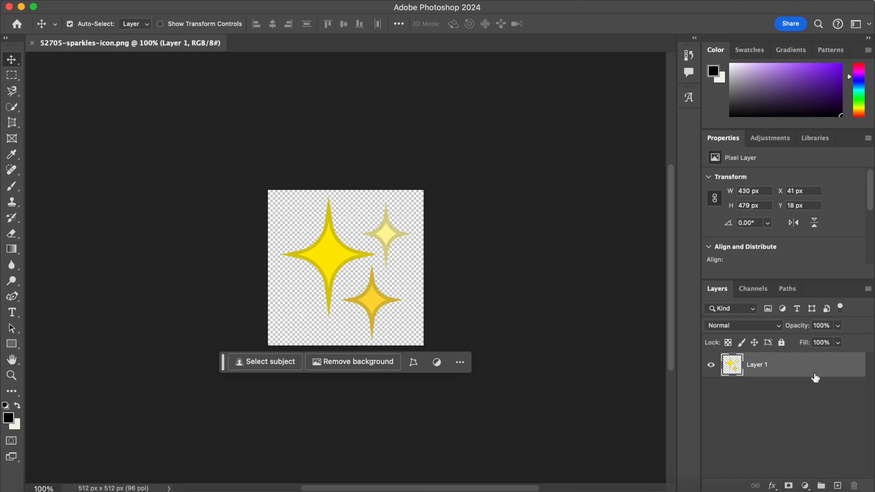
Add a white outside stroke to the sparkles icon in Photoshop, and update the modified link in Illustrator
{"action": "right_click", "coordinate": [772, 365]}
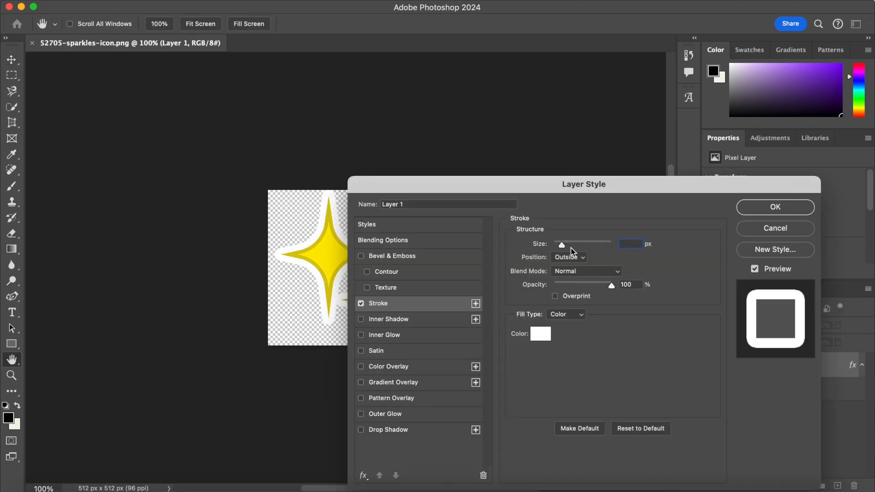
{"action": "left_click_drag", "start_coordinate": [562, 246], "coordinate": [563, 247]}
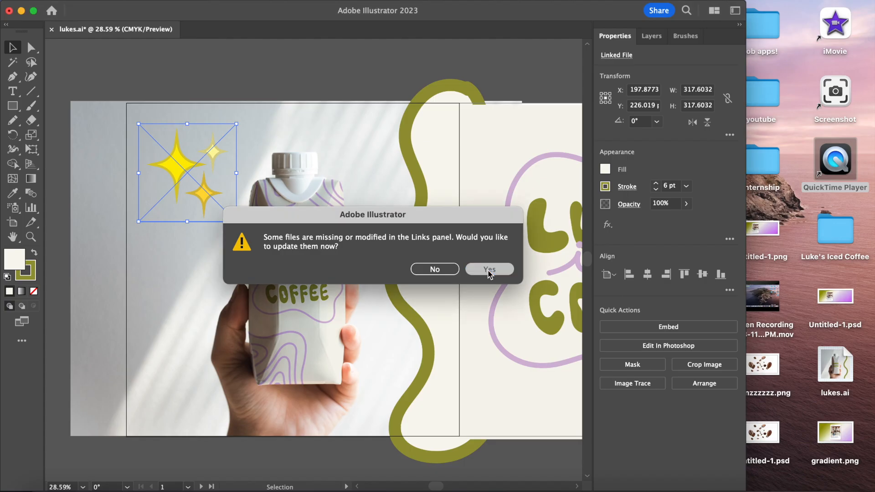
{"action": "key", "text": "Return"}
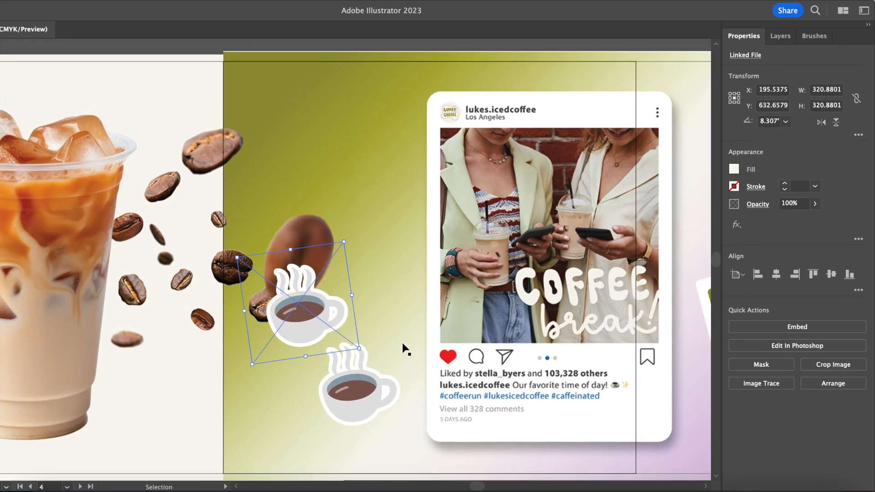
Scatter the coffee cup emoji copies around the post mockup on the fourth artboard, rotating them and adding smaller ones
{"action": "left_click_drag", "start_coordinate": [298, 303], "coordinate": [318, 160]}
{"action": "left_click_drag", "start_coordinate": [337, 257], "coordinate": [417, 239]}
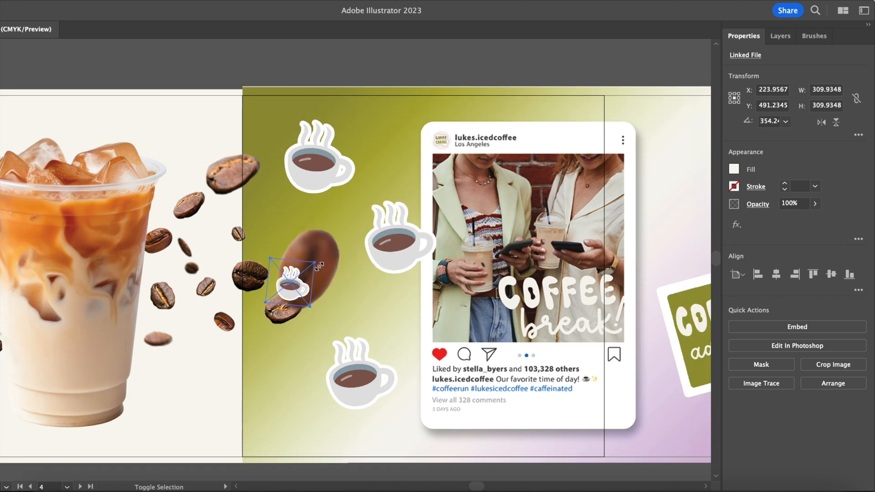
{"action": "left_click_drag", "start_coordinate": [319, 267], "coordinate": [319, 268]}
{"action": "left_click_drag", "start_coordinate": [294, 282], "coordinate": [393, 127]}
{"action": "left_click_drag", "start_coordinate": [319, 263], "coordinate": [283, 425]}
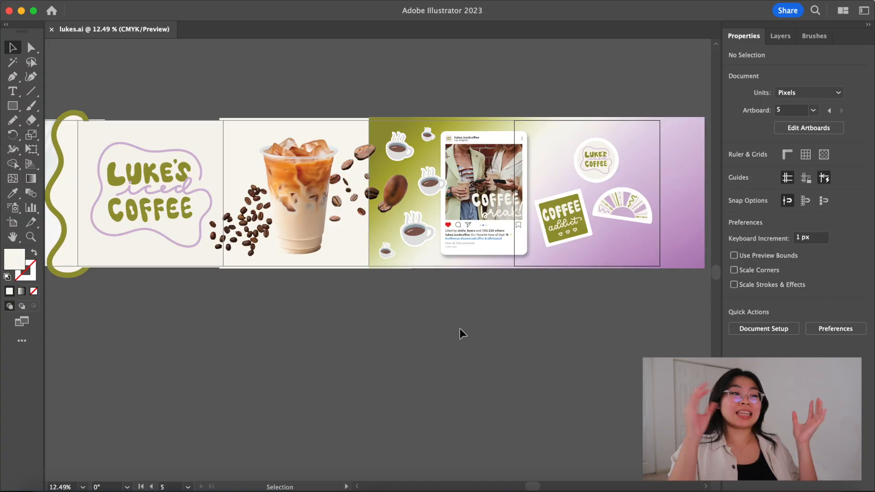
{"action": "scroll", "coordinate": [459, 329], "scroll_direction": "left", "scroll_amount": 8}
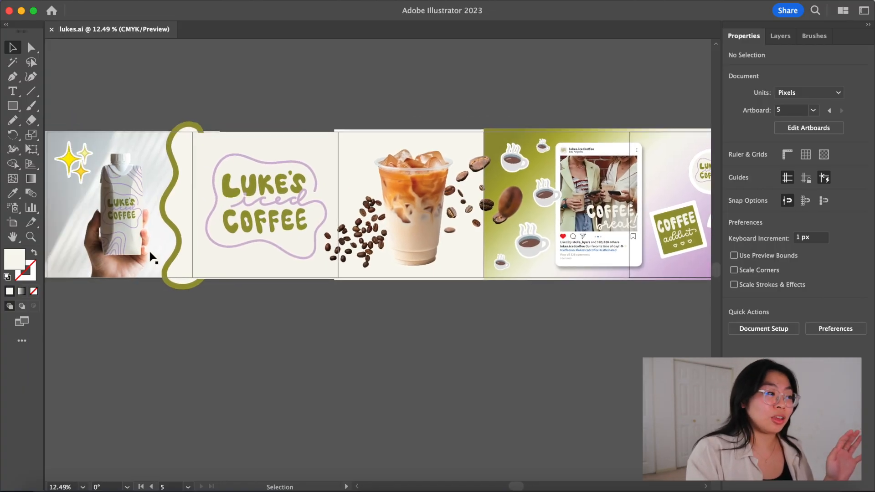
{"action": "scroll", "coordinate": [174, 259], "scroll_direction": "down", "scroll_amount": 3}
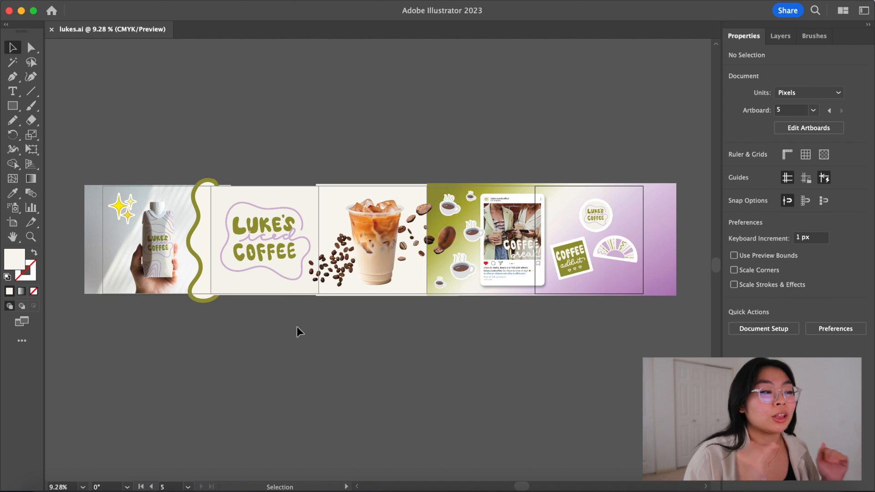
{"action": "left_click", "coordinate": [282, 0]}
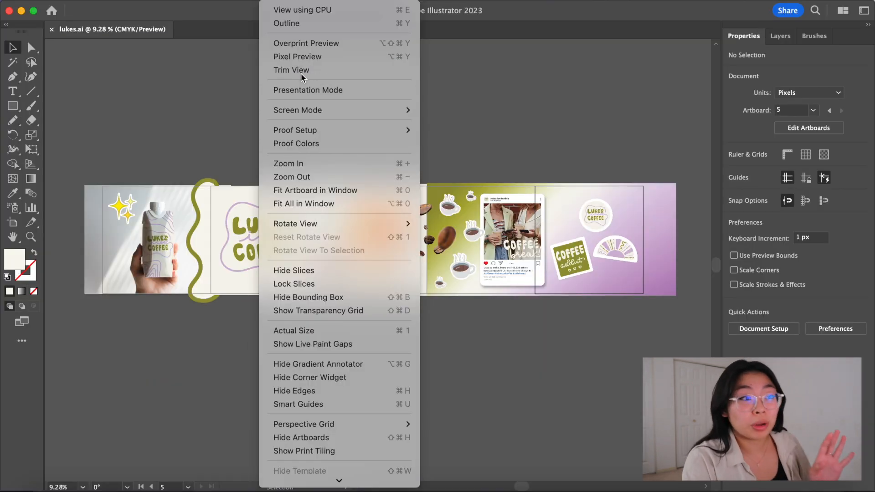
{"action": "left_click", "coordinate": [343, 174]}
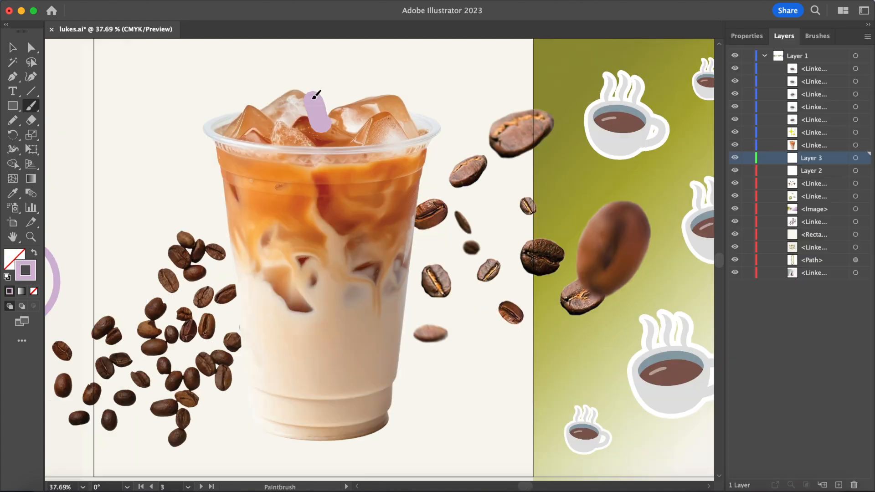
Paint a thick lilac outline around the iced coffee cup on Layer 3, beneath the cup image, and select the cup
{"action": "mouse_move", "coordinate": [242, 110]}
{"action": "left_mouse_down"}
{"action": "mouse_move", "coordinate": [203, 136]}
{"action": "mouse_move", "coordinate": [225, 158]}
{"action": "mouse_move", "coordinate": [251, 408]}
{"action": "mouse_move", "coordinate": [260, 429]}
{"action": "mouse_move", "coordinate": [315, 442]}
{"action": "mouse_move", "coordinate": [374, 437]}
{"action": "mouse_move", "coordinate": [393, 405]}
{"action": "mouse_move", "coordinate": [439, 139]}
{"action": "mouse_move", "coordinate": [438, 116]}
{"action": "mouse_move", "coordinate": [392, 94]}
{"action": "mouse_move", "coordinate": [316, 130]}
{"action": "left_mouse_up"}
{"action": "key", "text": "v"}
{"action": "left_click", "coordinate": [323, 97]}
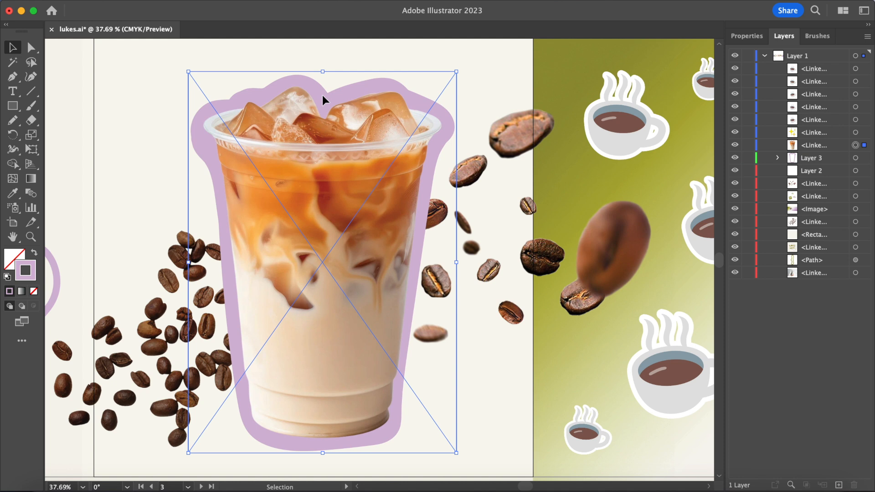
Paint extra lilac brush strokes along the upper edge of the iced coffee cup's outline to smooth and fill its contour
{"action": "scroll", "coordinate": [198, 92], "scroll_direction": "up", "scroll_amount": 6}
{"action": "key", "text": "b"}
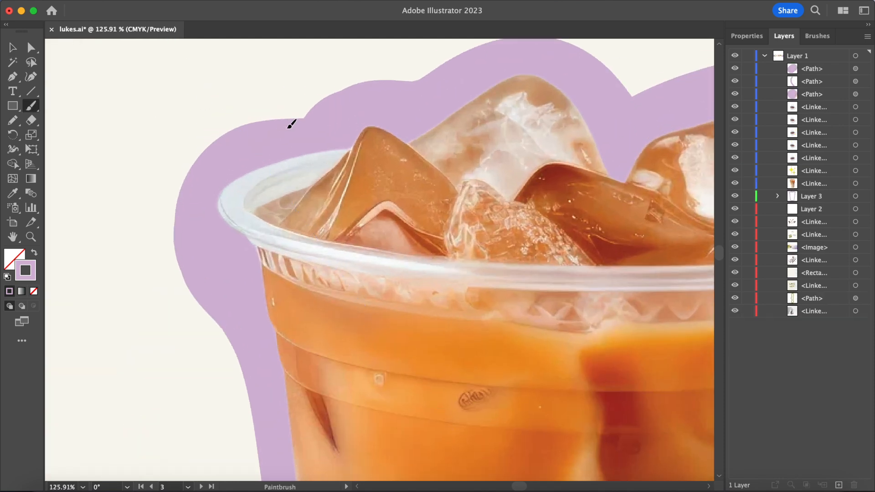
{"action": "left_click_drag", "start_coordinate": [341, 99], "coordinate": [393, 97]}
{"action": "left_click_drag", "start_coordinate": [388, 105], "coordinate": [449, 75]}
{"action": "left_click_drag", "start_coordinate": [440, 83], "coordinate": [588, 77]}
{"action": "scroll", "coordinate": [409, 139], "scroll_direction": "right", "scroll_amount": 5}
{"action": "left_click_drag", "start_coordinate": [459, 111], "coordinate": [479, 137]}
{"action": "scroll", "coordinate": [459, 119], "scroll_direction": "right", "scroll_amount": 8}
{"action": "left_click_drag", "start_coordinate": [242, 193], "coordinate": [272, 199]}
{"action": "left_click_drag", "start_coordinate": [498, 184], "coordinate": [520, 205]}
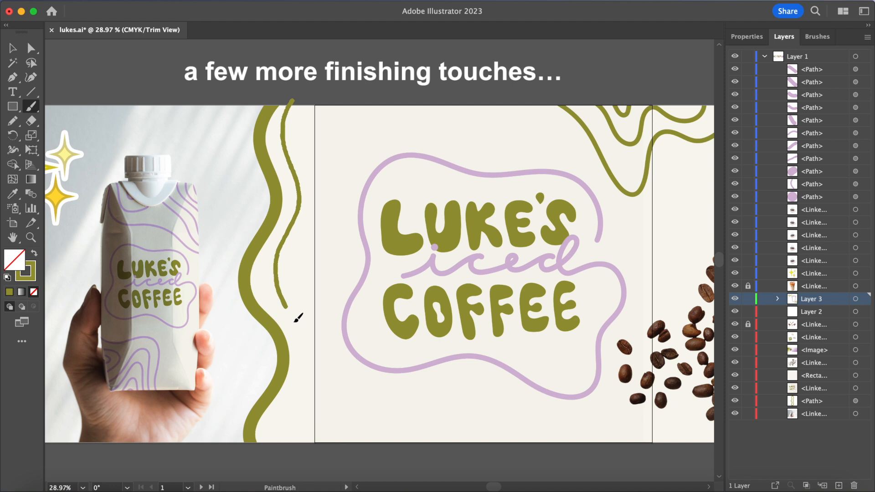
Undo the last green brush stroke and repaint a thin wavy line beside the thick green wave between the first two artboards
{"action": "key", "text": "super+z"}
{"action": "mouse_move", "coordinate": [281, 451]}
{"action": "left_mouse_down"}
{"action": "mouse_move", "coordinate": [312, 368]}
{"action": "mouse_move", "coordinate": [322, 81]}
{"action": "left_mouse_up"}
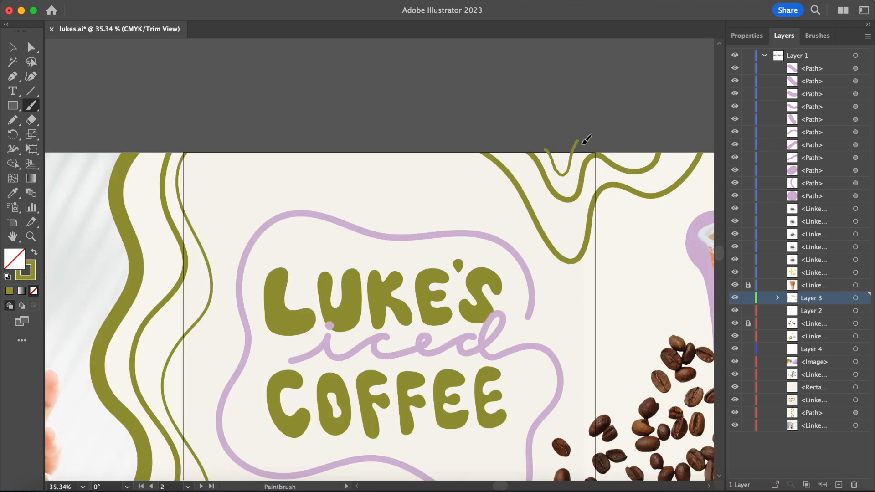
Reposition the wavy green line that runs across the fifth artboard behind the stickers
{"action": "scroll", "coordinate": [581, 196], "scroll_direction": "right", "scroll_amount": 10}
{"action": "scroll", "coordinate": [581, 196], "scroll_direction": "down", "scroll_amount": 4}
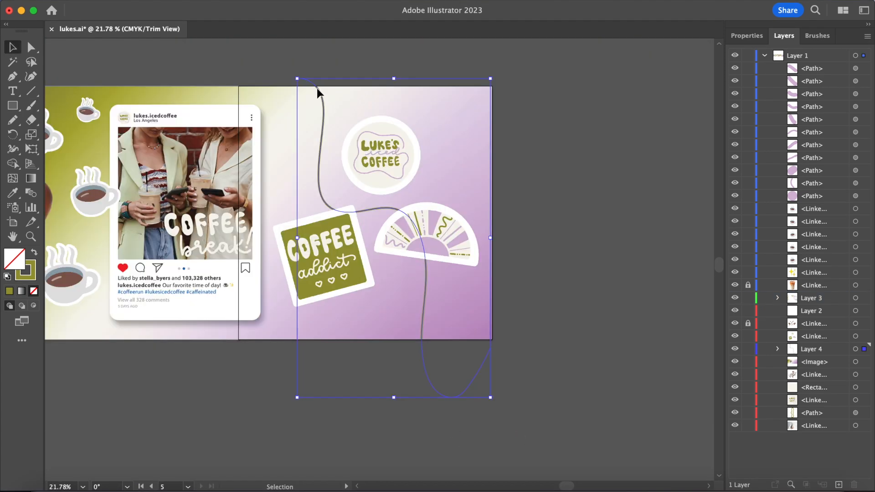
{"action": "left_click_drag", "start_coordinate": [317, 89], "coordinate": [296, 81]}
{"action": "left_click_drag", "start_coordinate": [535, 262], "coordinate": [454, 190]}
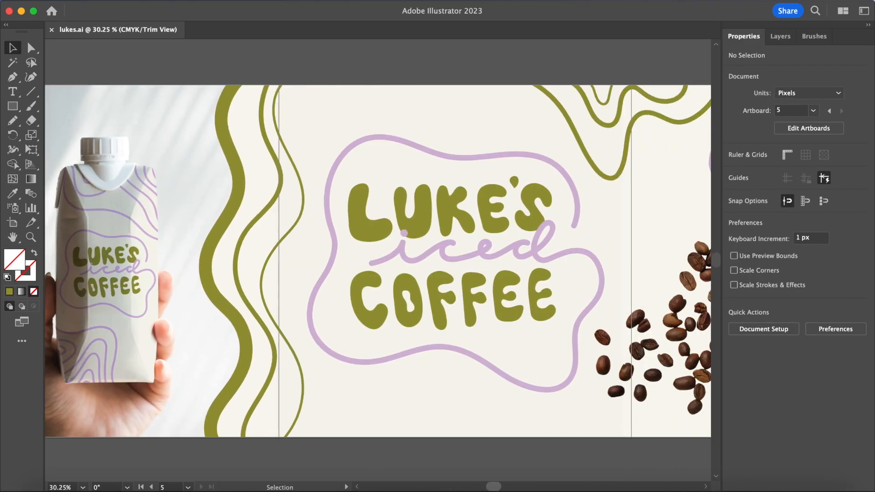
Review the finished design across the connected artboards, and check the exported artboard PNGs one by one in Preview
{"action": "scroll", "coordinate": [378, 261], "scroll_direction": "right", "scroll_amount": 10}
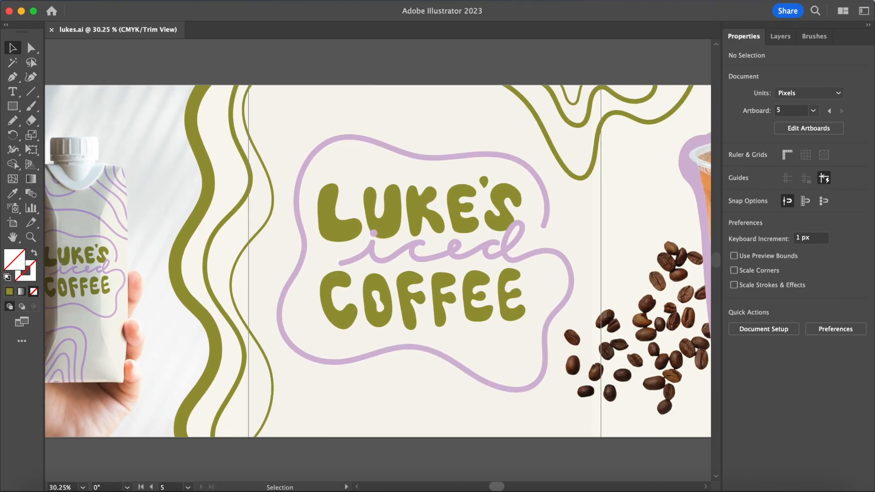
{"action": "scroll", "coordinate": [378, 261], "scroll_direction": "right", "scroll_amount": 10}
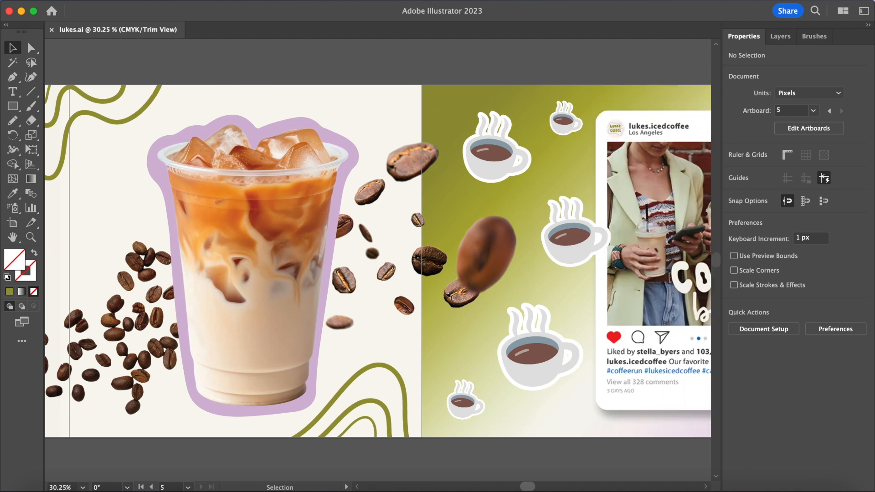
{"action": "scroll", "coordinate": [377, 261], "scroll_direction": "right", "scroll_amount": 10}
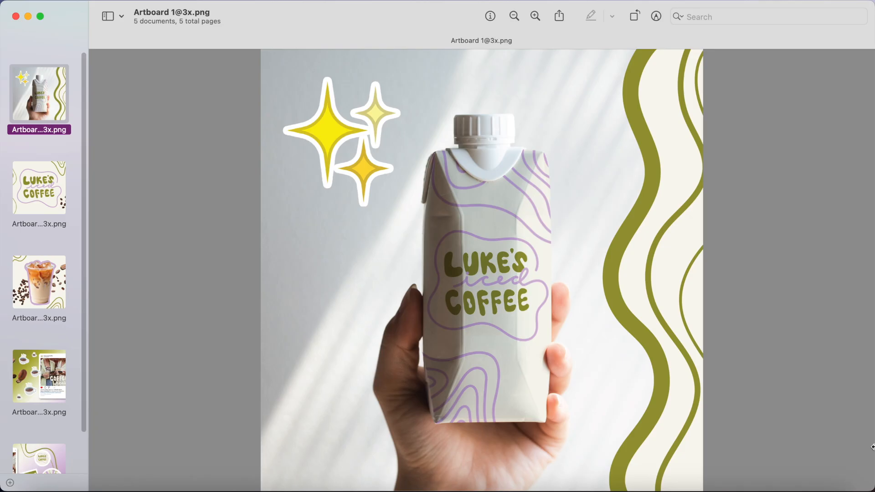
{"action": "key", "text": "Down"}
{"action": "key", "text": "Down"}
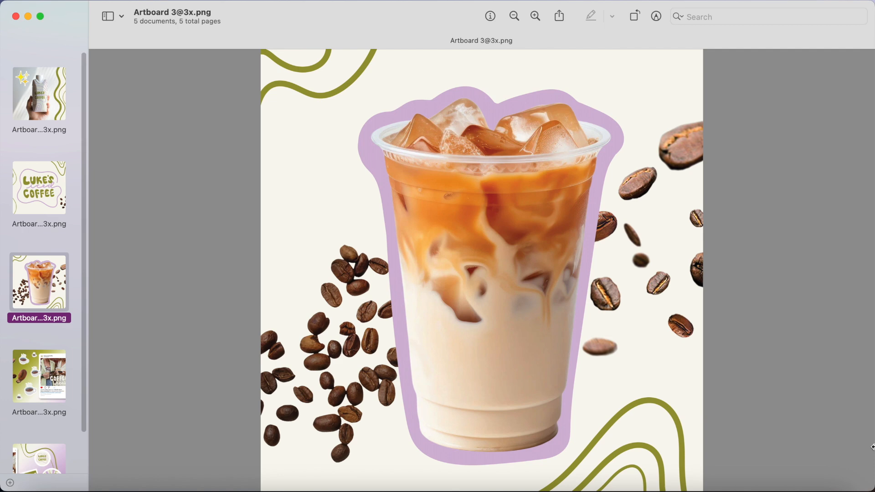
{"action": "key", "text": "Down"}
{"action": "key", "text": "Down"}
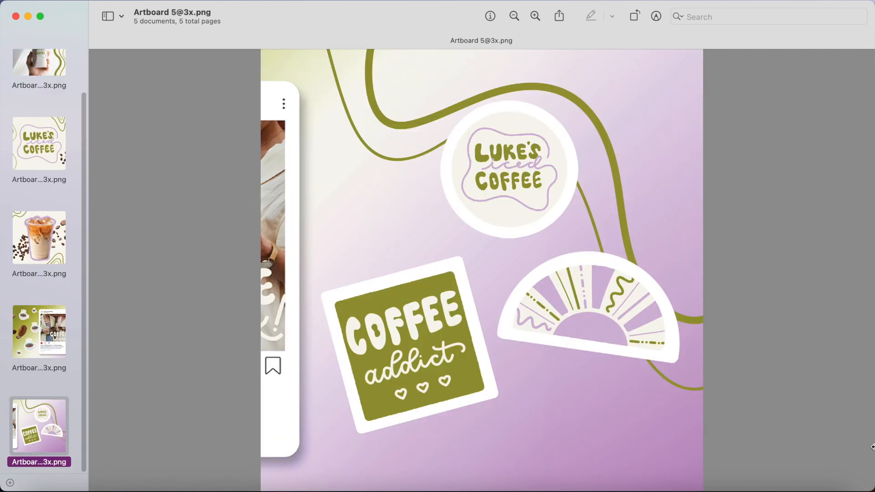